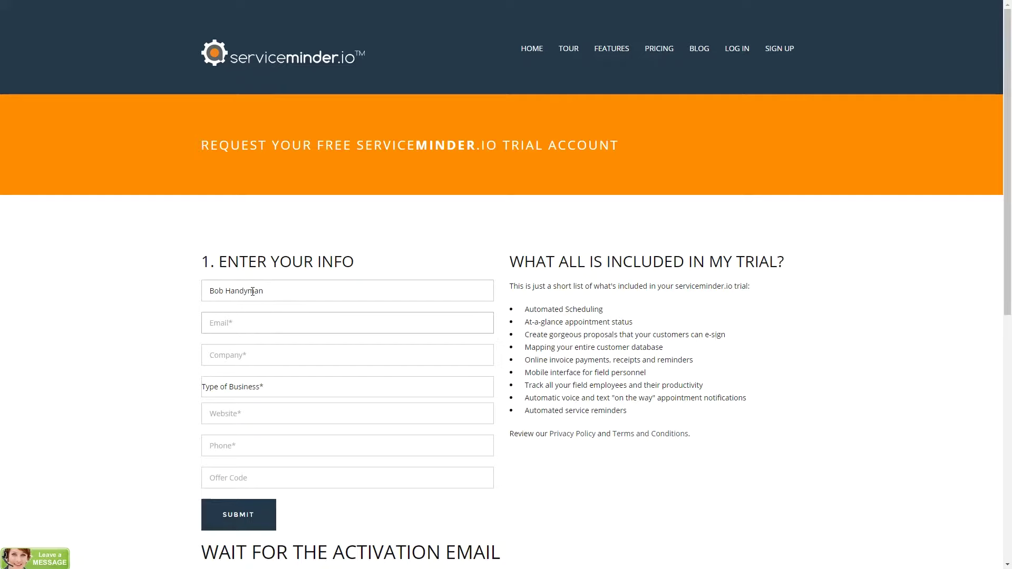
Enter the sign-up e-mail address and the company name 'Bob's Handyman - Plano'
key(Tab)
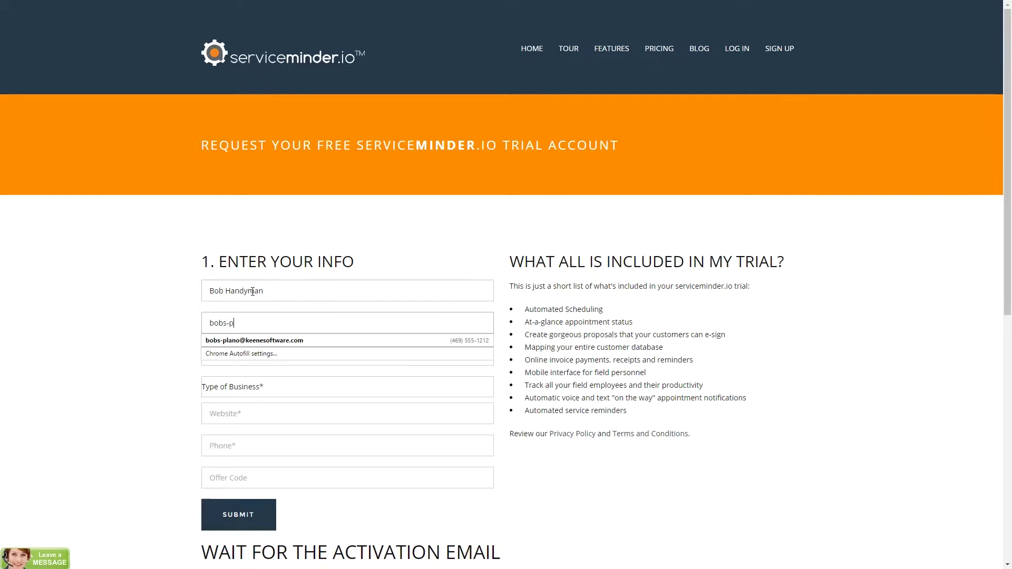
key(Tab)
text(B)
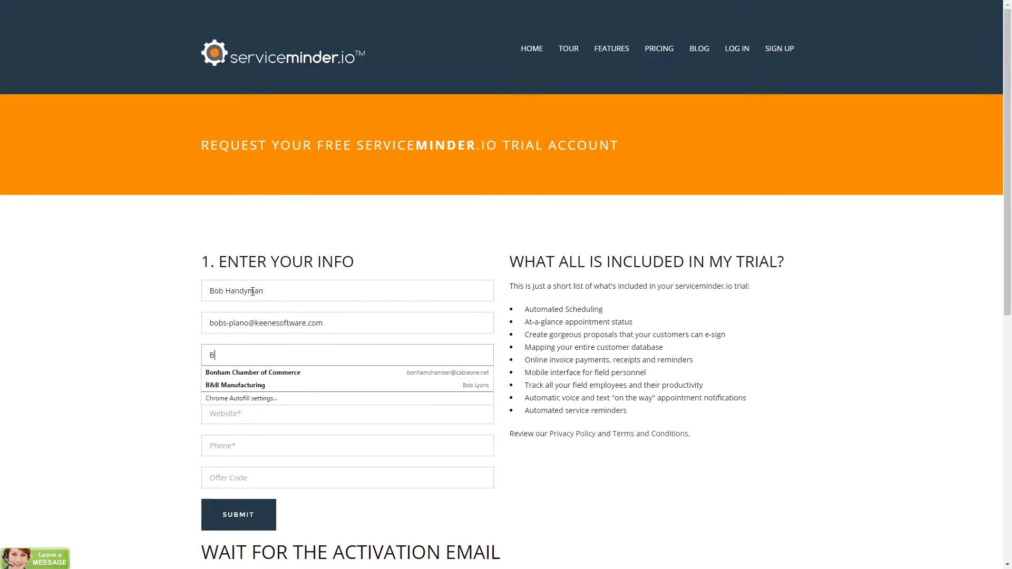
text(ob's Hand)
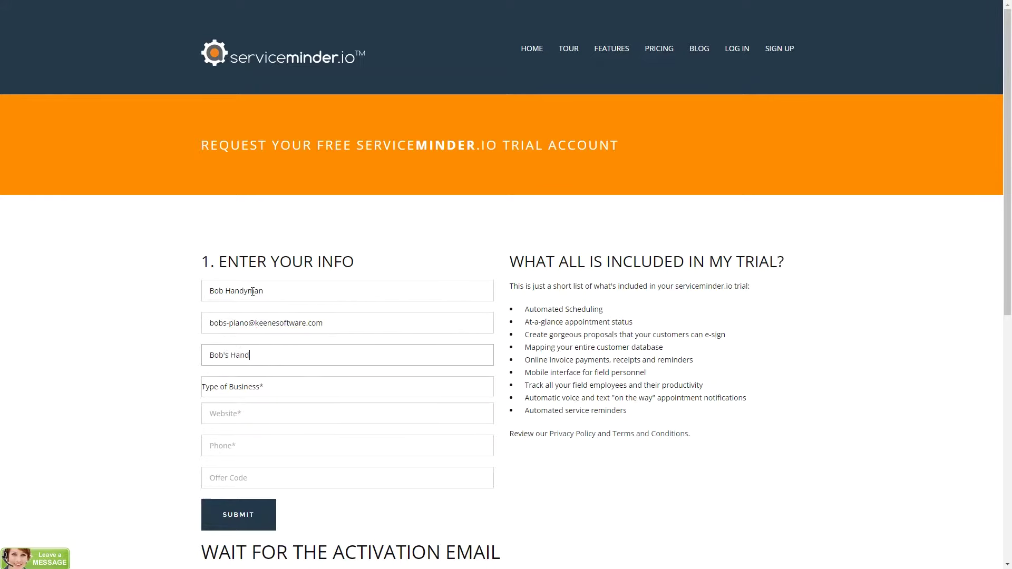
text(yman - Plano)
key(Tab)
click(448, 387)
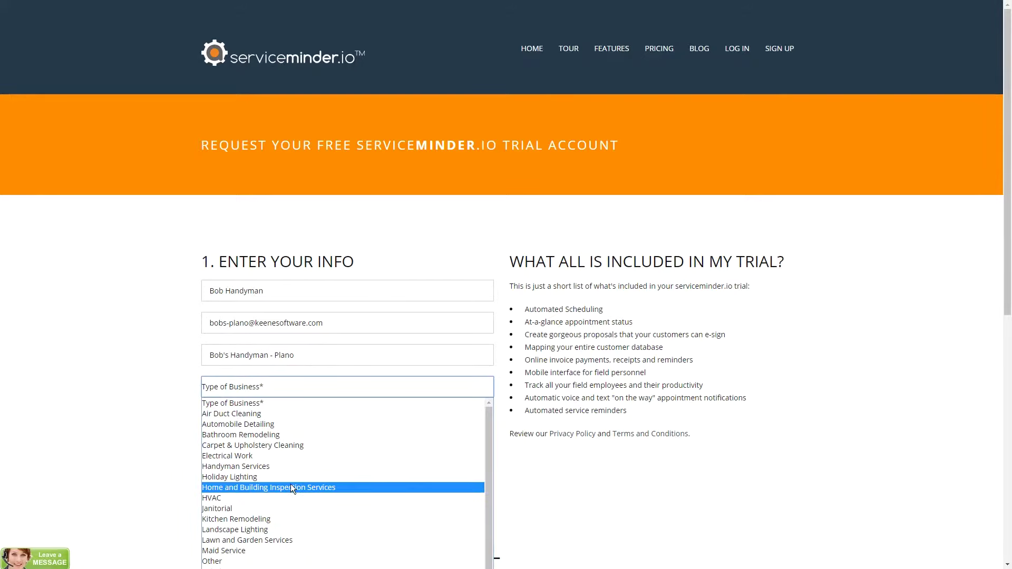
click(277, 467)
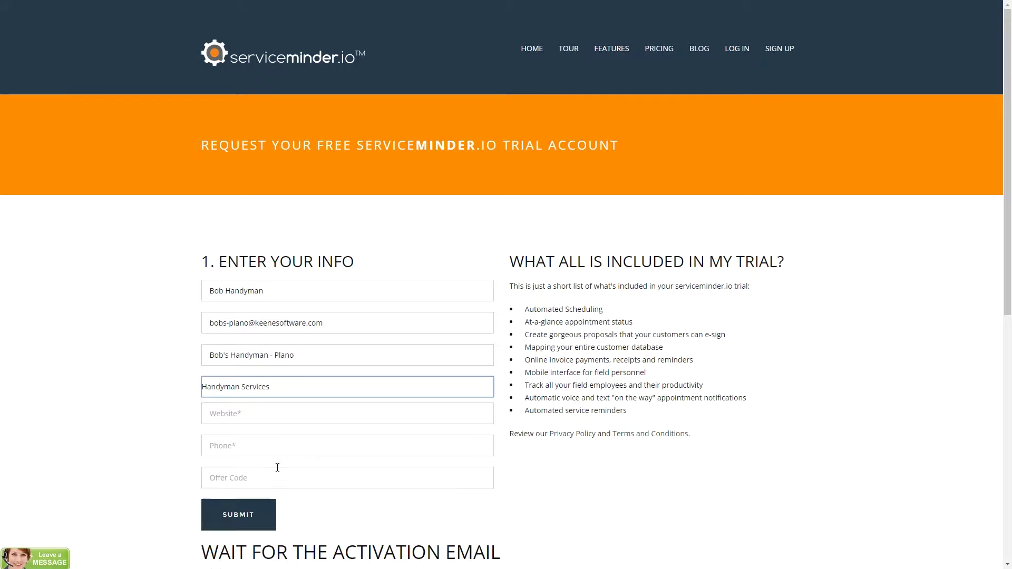
click(240, 416)
text(www.bo)
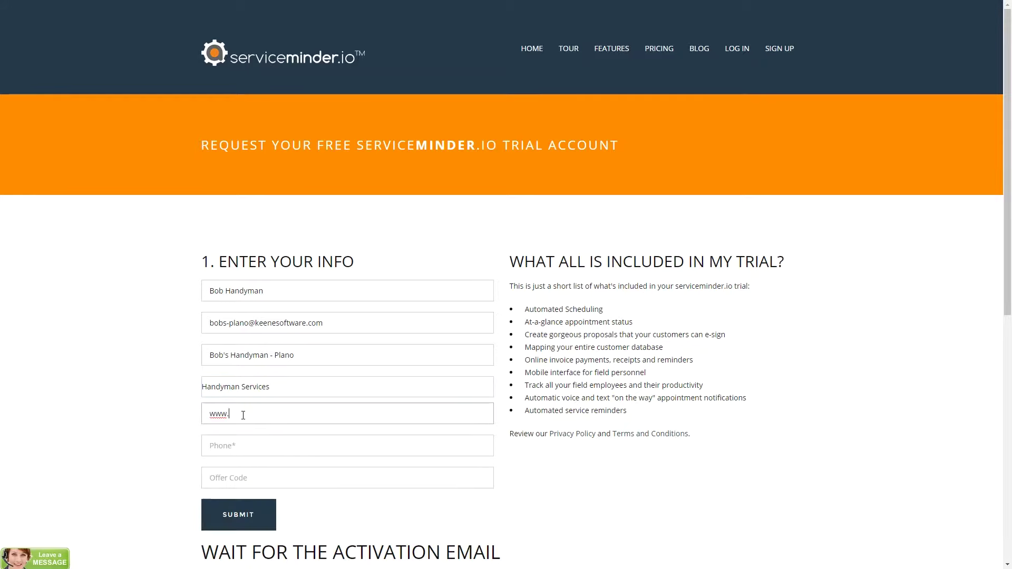
text(bshandyman.com)
key(Tab)
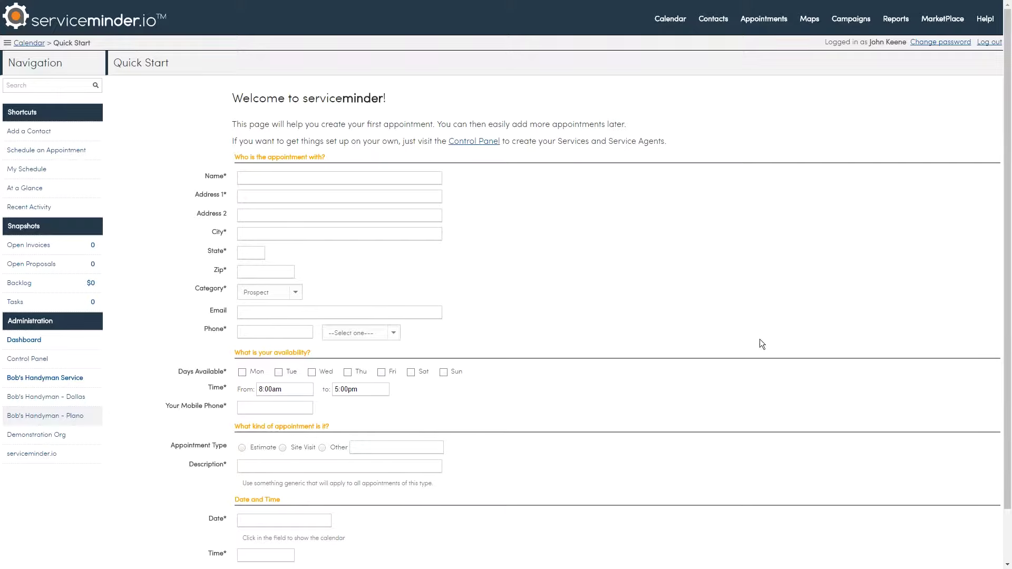
Scroll past the Quick Start appointment form and go to the Control Panel
drag(1008, 305, 1001, 369)
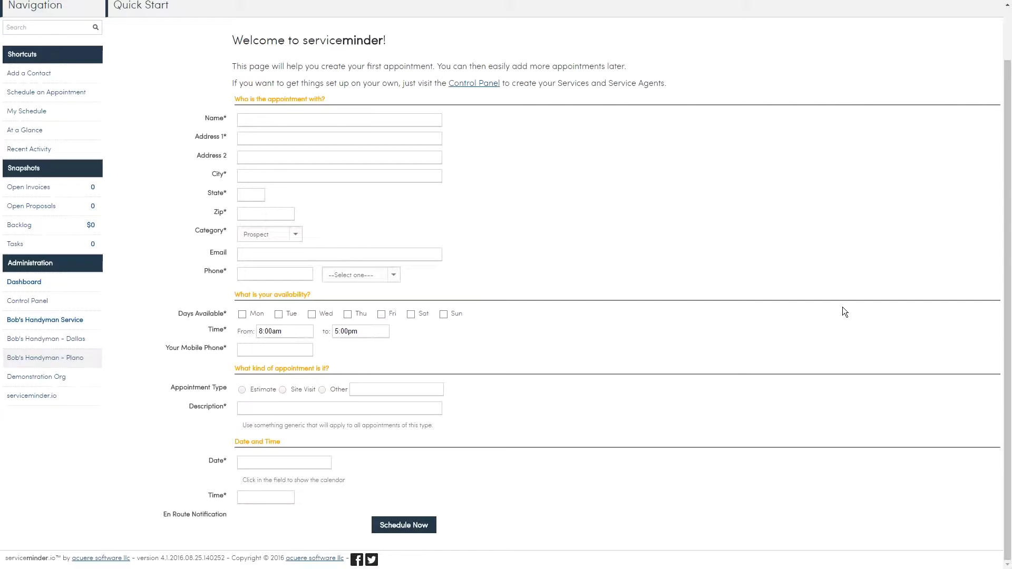
click(27, 303)
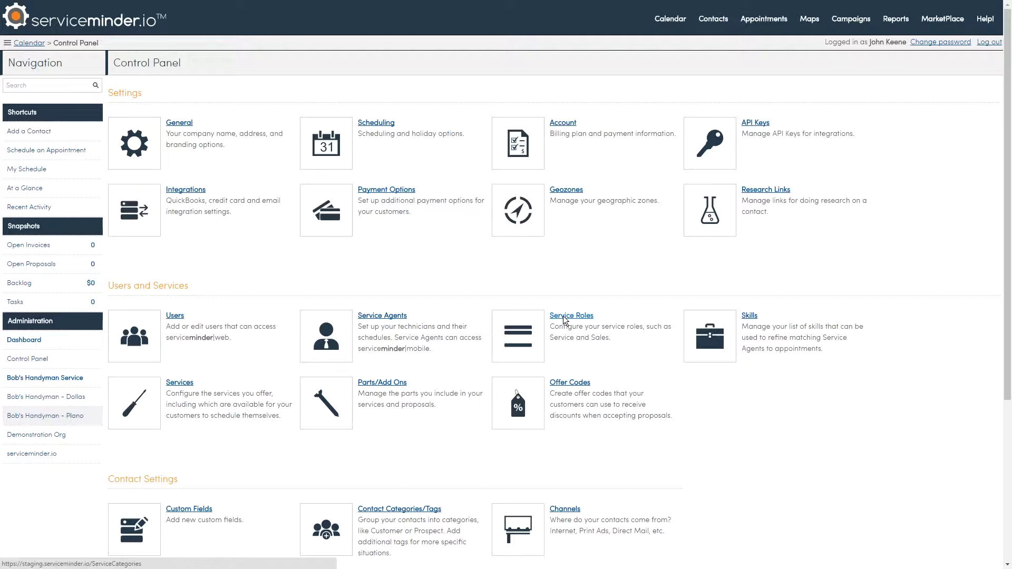
click(564, 316)
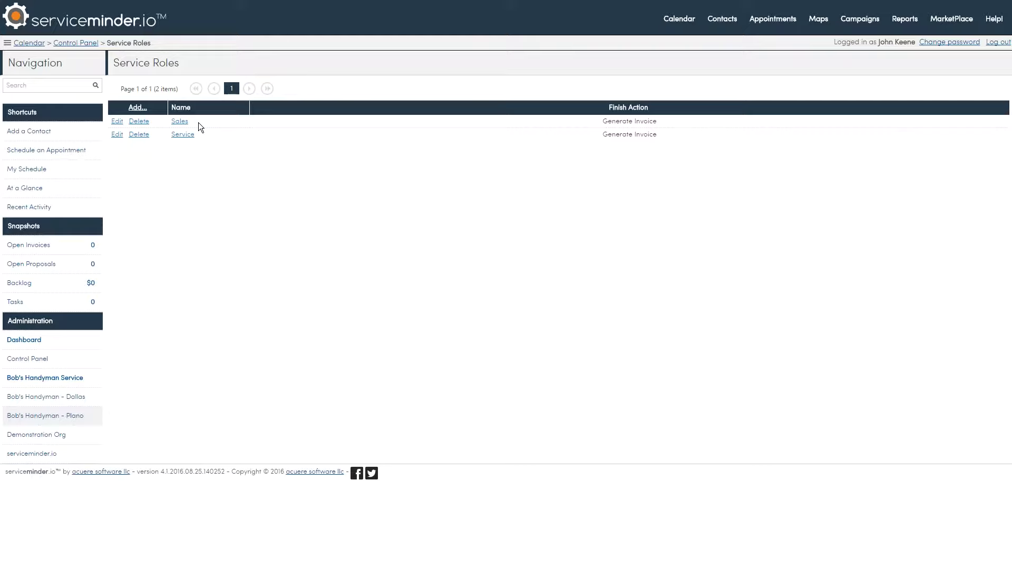
click(84, 45)
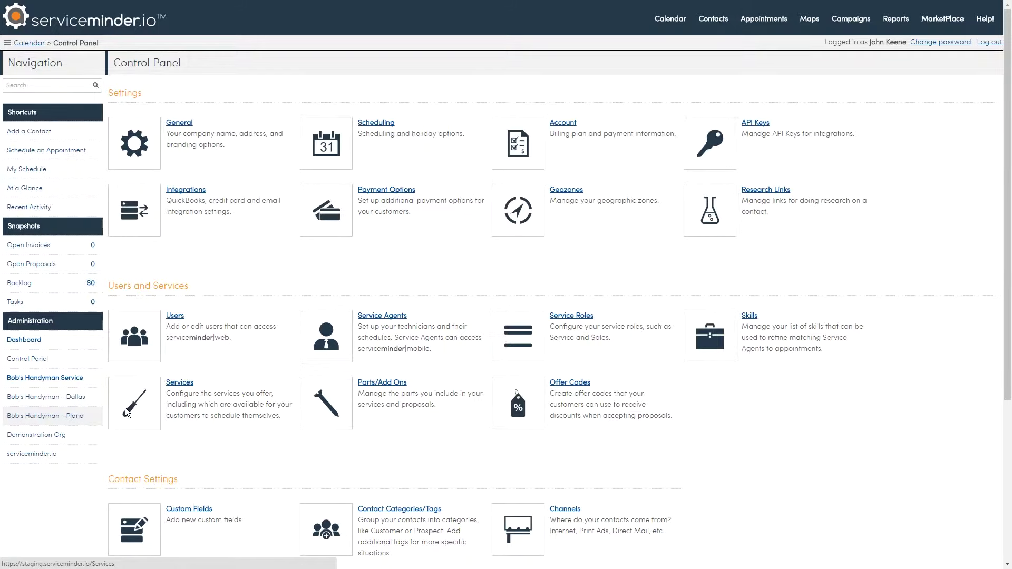
Start a new service named 'Estimate' with the description 'Get a free estimate.'
click(127, 411)
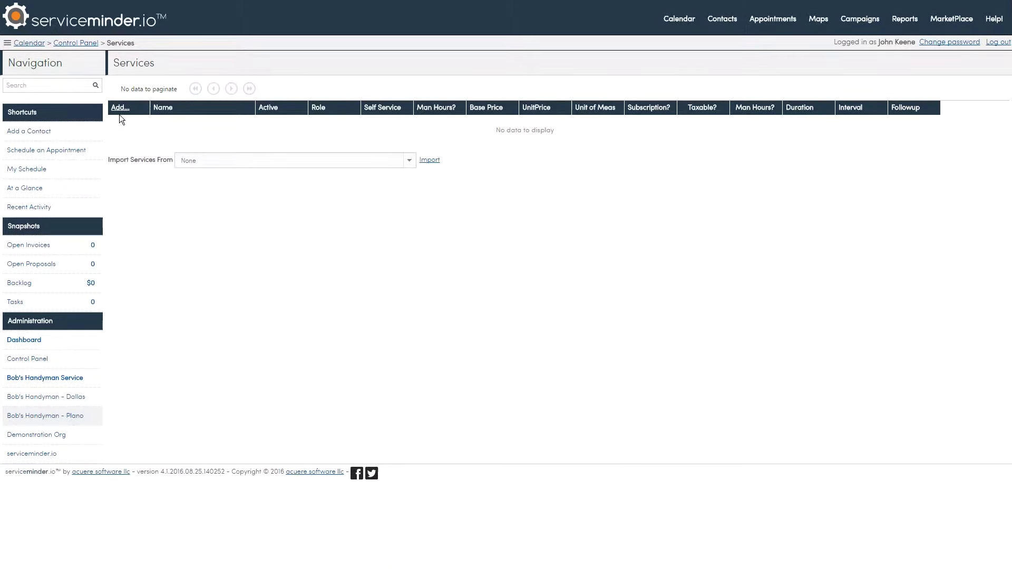
click(119, 109)
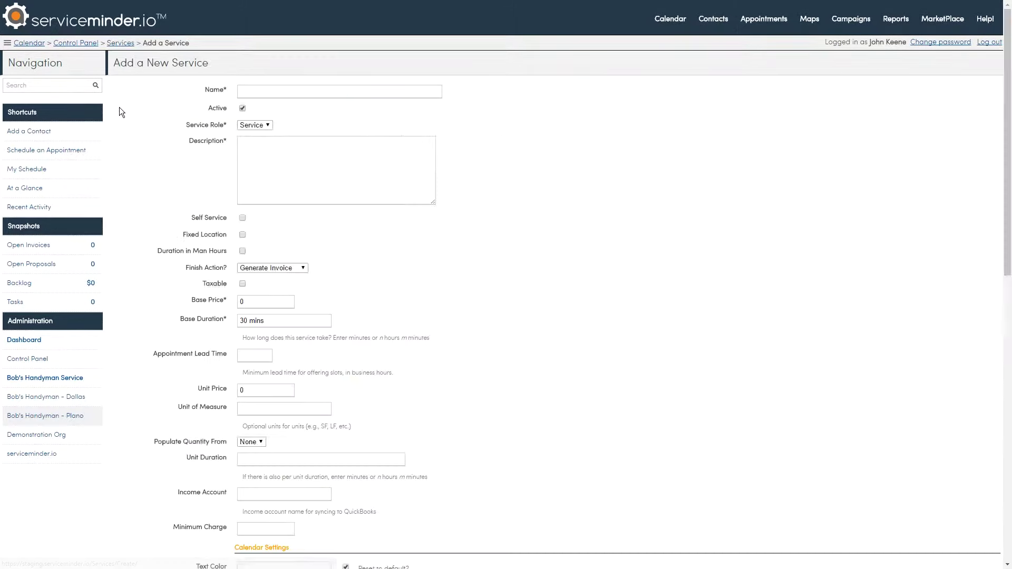
click(240, 97)
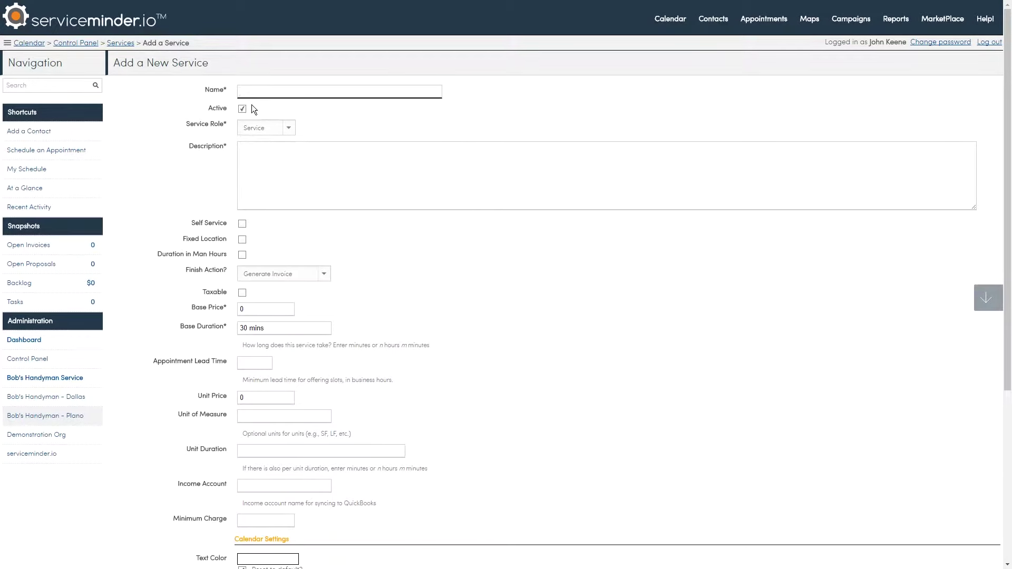
text(Estimate)
click(252, 106)
key(Tab)
key(Tab)
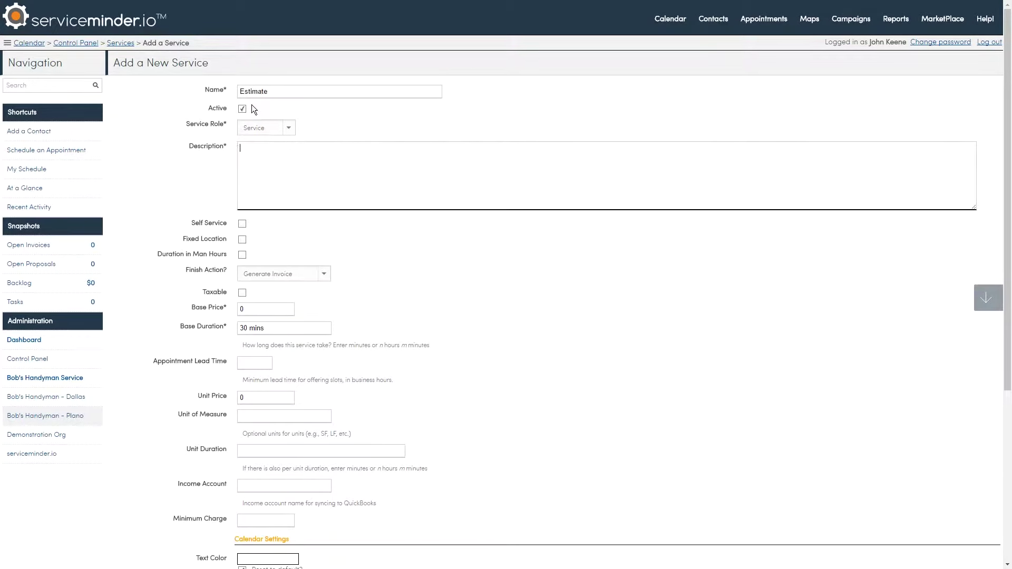
text(Get a free estimate.)
key(Return)
Make Estimate self-service with finish action Generate Proposal and 1 hour duration, then save it
click(241, 224)
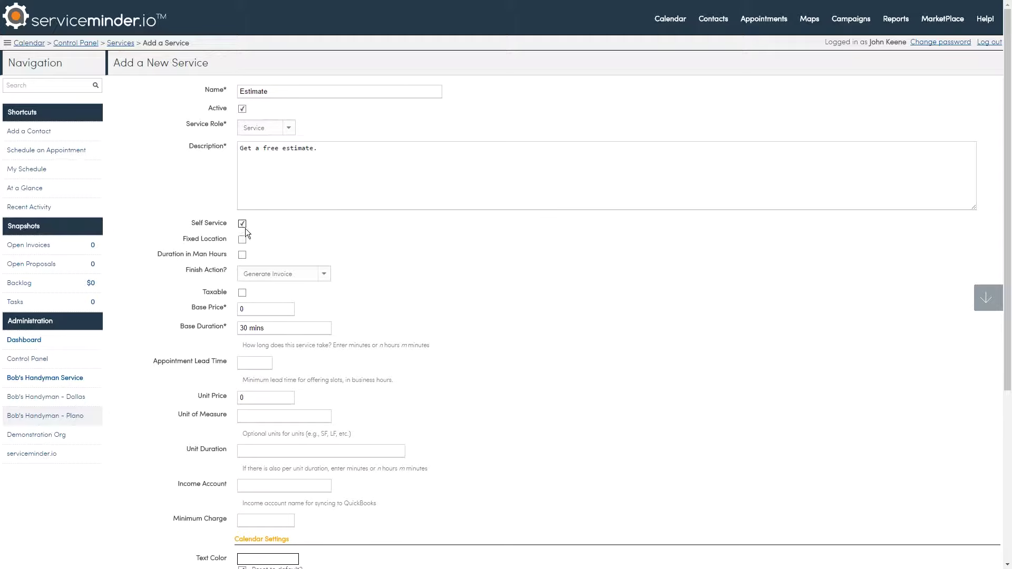
click(291, 275)
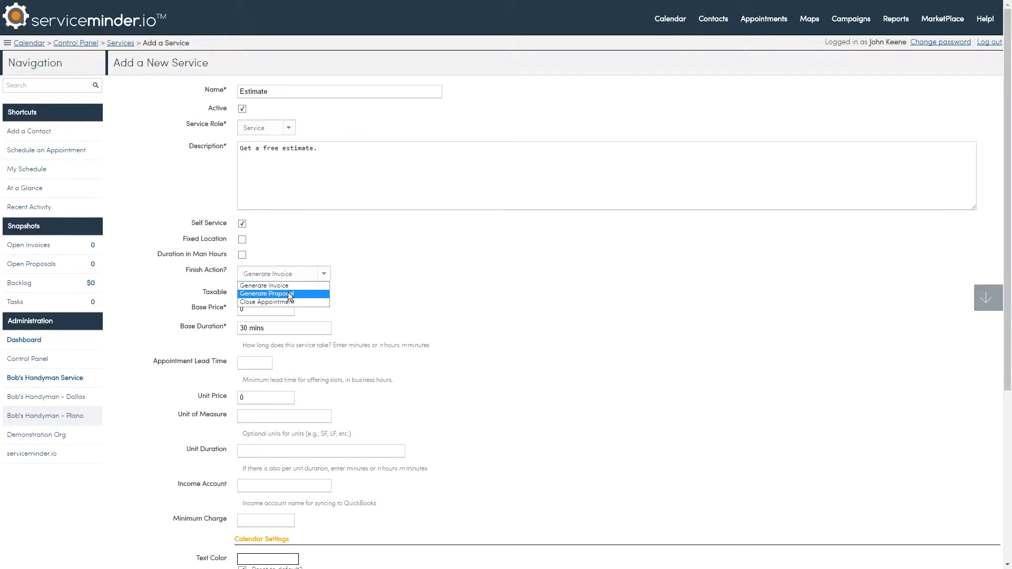
click(290, 295)
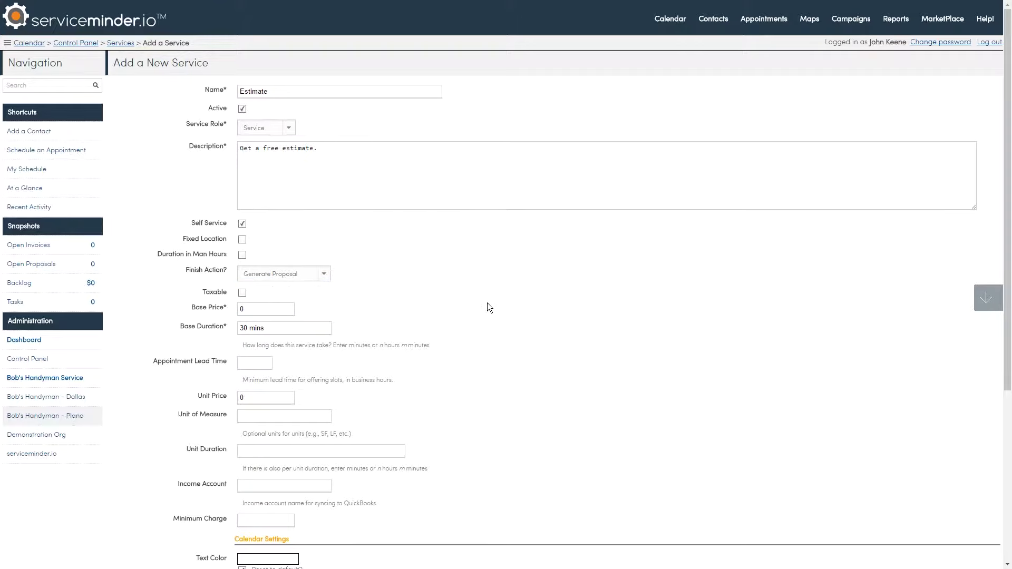
click(298, 327)
text(1 hour)
key(Tab)
scroll(480, 346, down, 5)
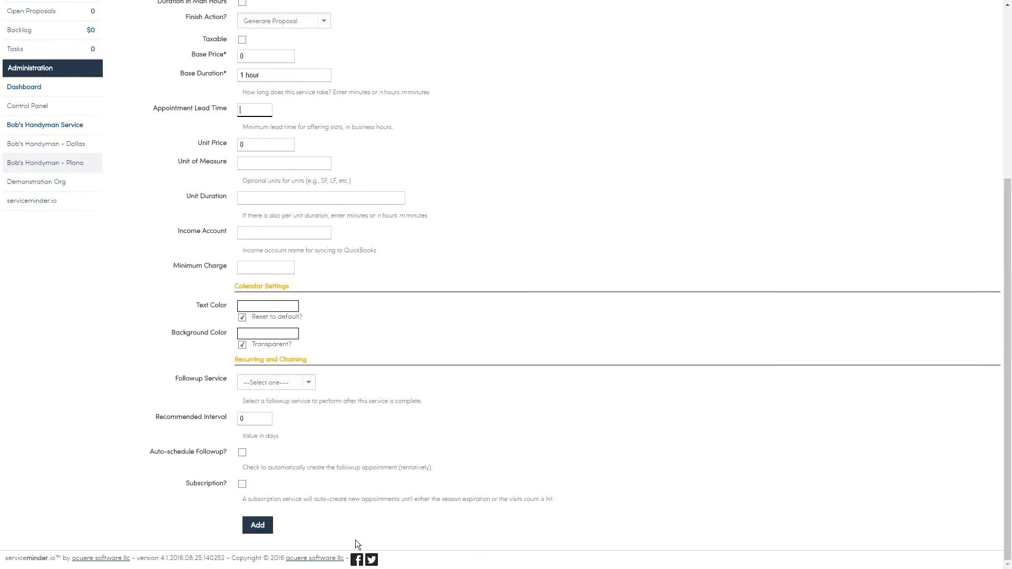
click(263, 526)
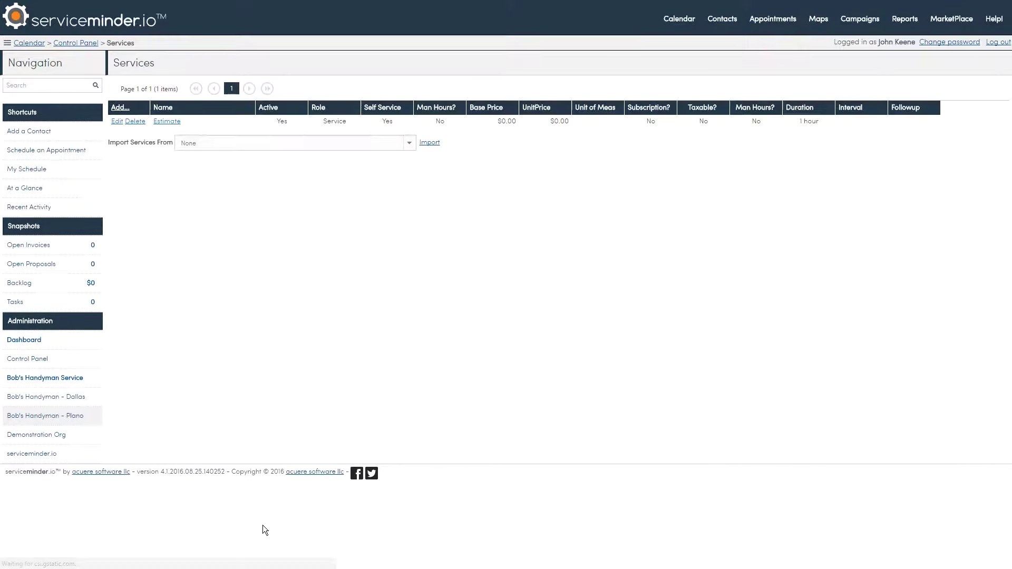
Start a new 'Handyman Services' service described as general handyman work doable in a day or less
click(119, 107)
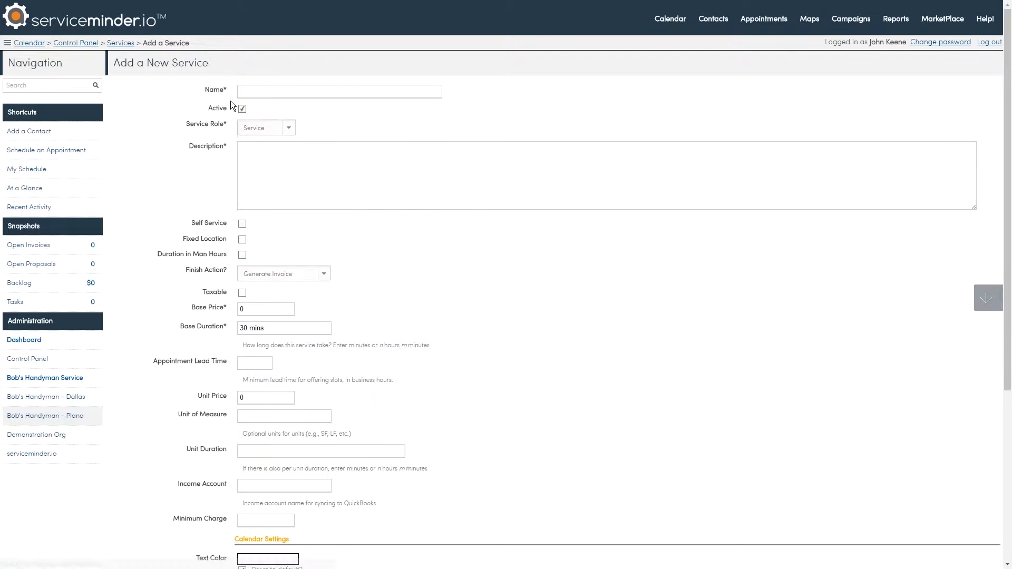
click(271, 93)
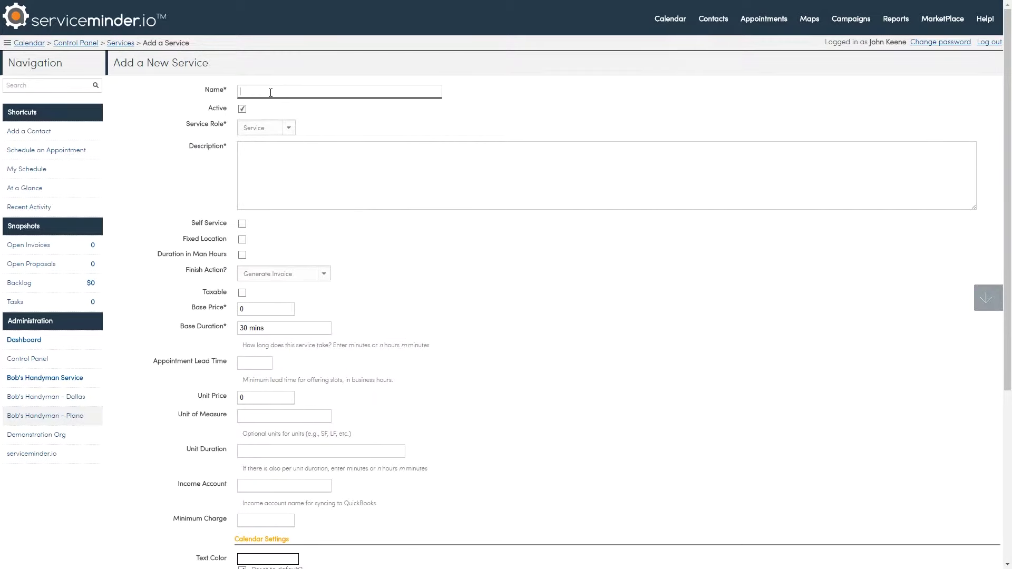
text(H)
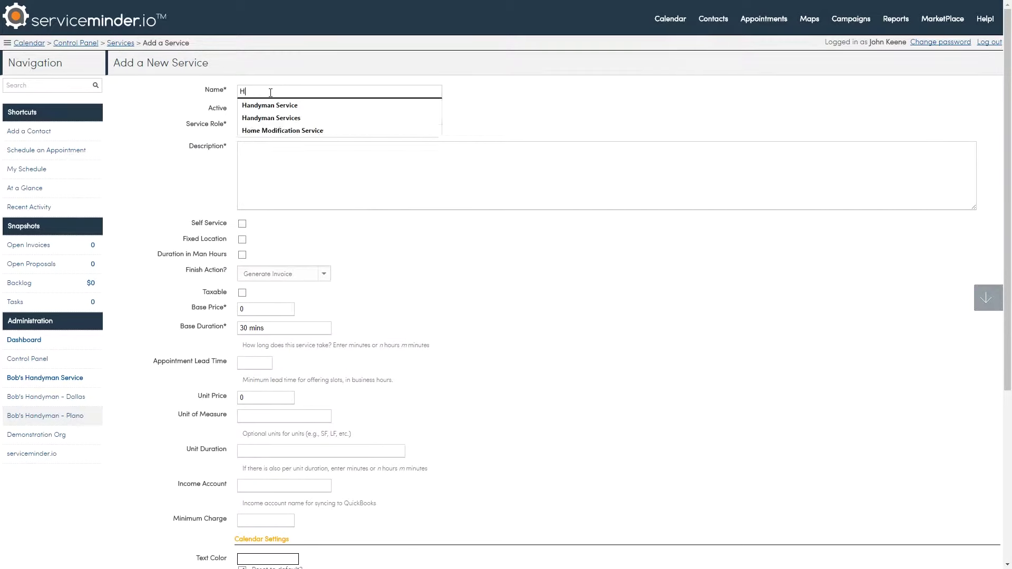
text(andyman Services)
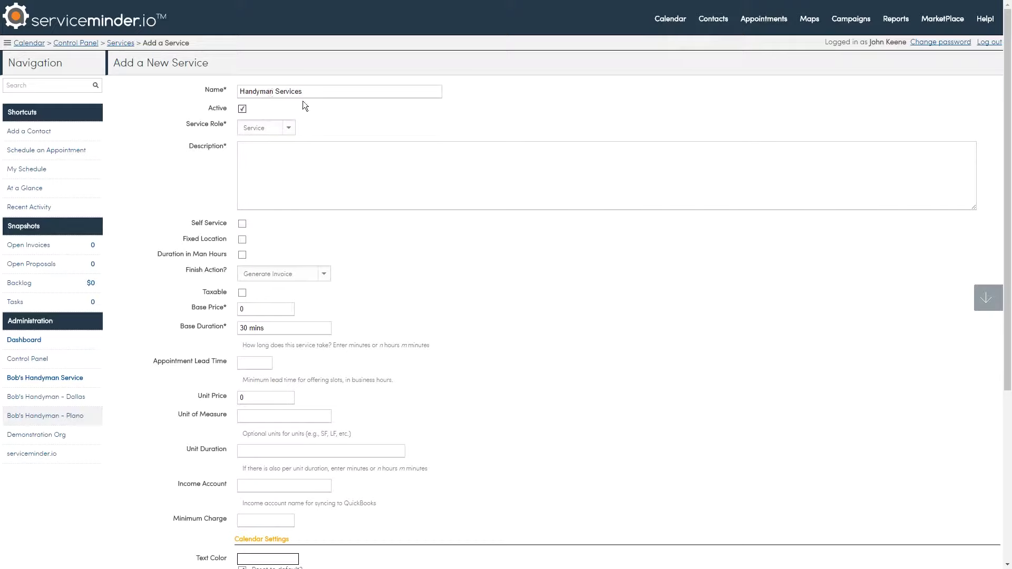
click(300, 172)
text(General ha)
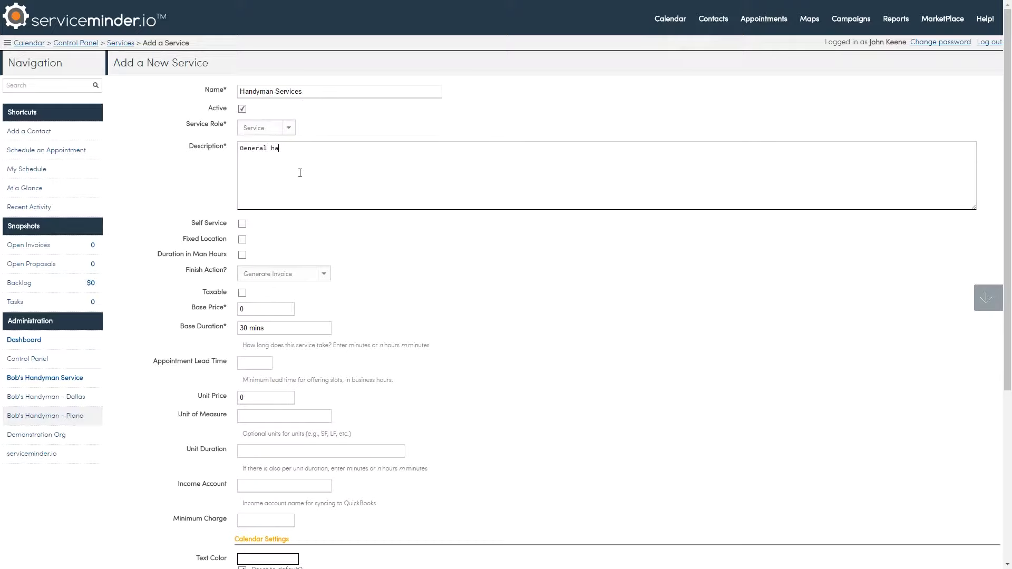
text(ndyman services... stuff we can do in a day or less.)
key(Return)
Set the Handyman Services base duration to 1 hr and save the service
click(198, 327)
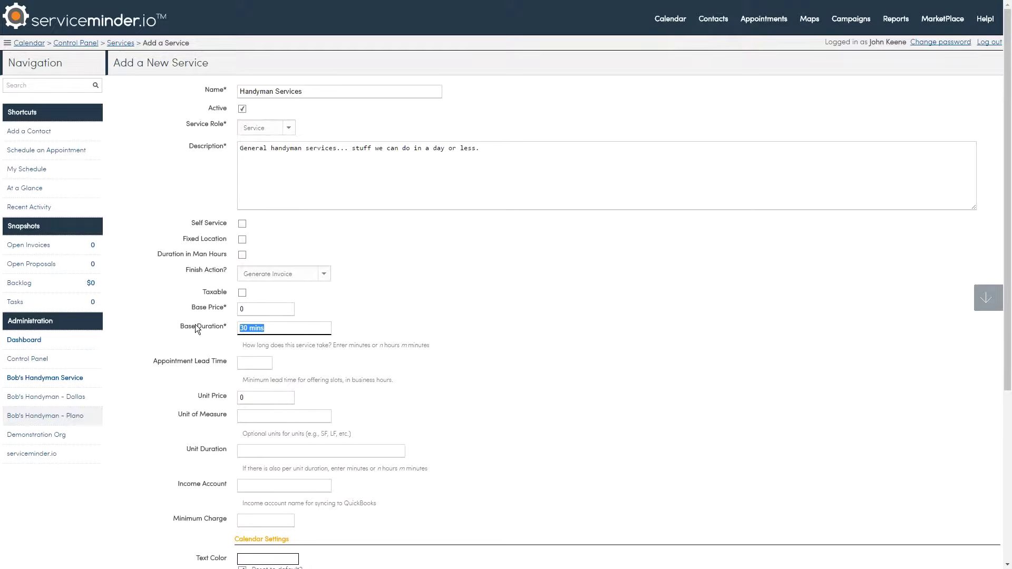
text(1 hr)
key(Tab)
scroll(502, 362, down, 3)
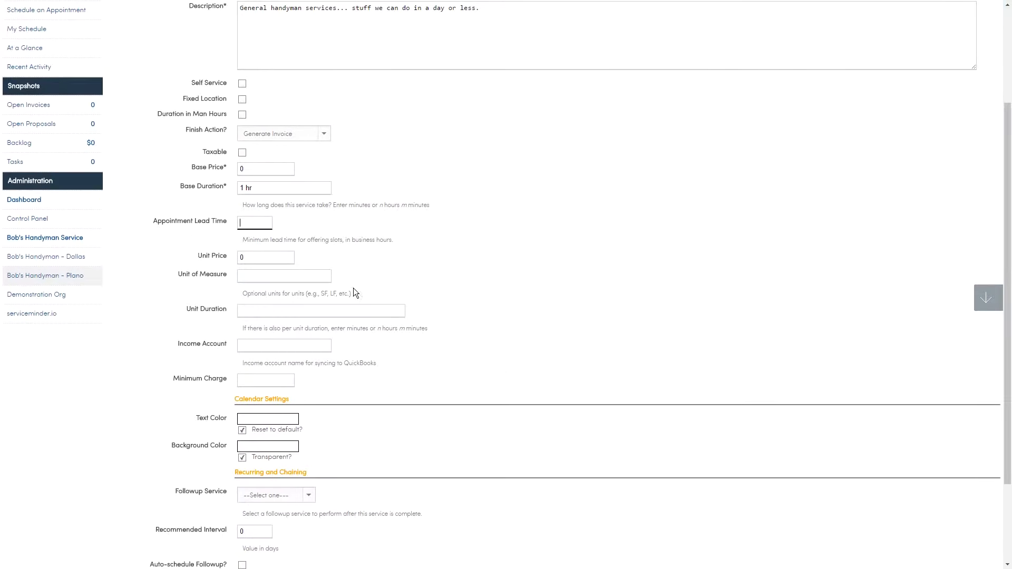
scroll(561, 277, down, 3)
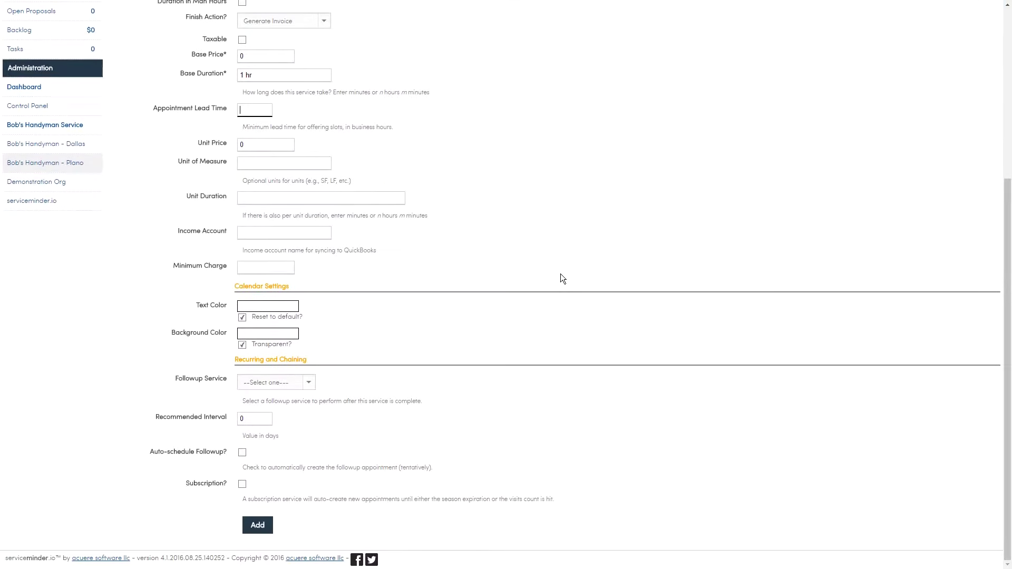
click(256, 525)
click(256, 526)
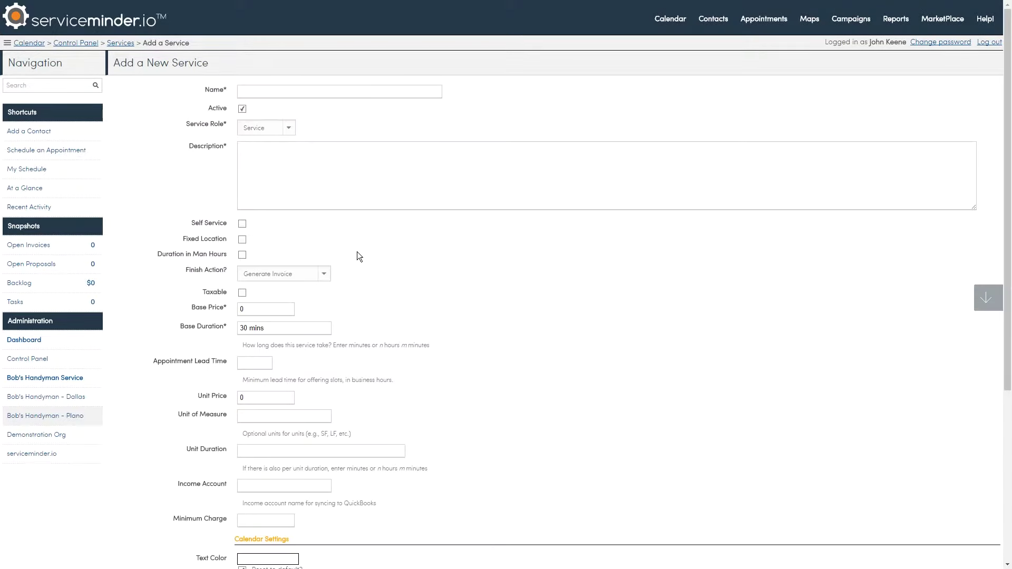
Name the service 'Handyman Project' and describe it as a multi-day, multi-person, multi-skill project
click(299, 88)
text(H)
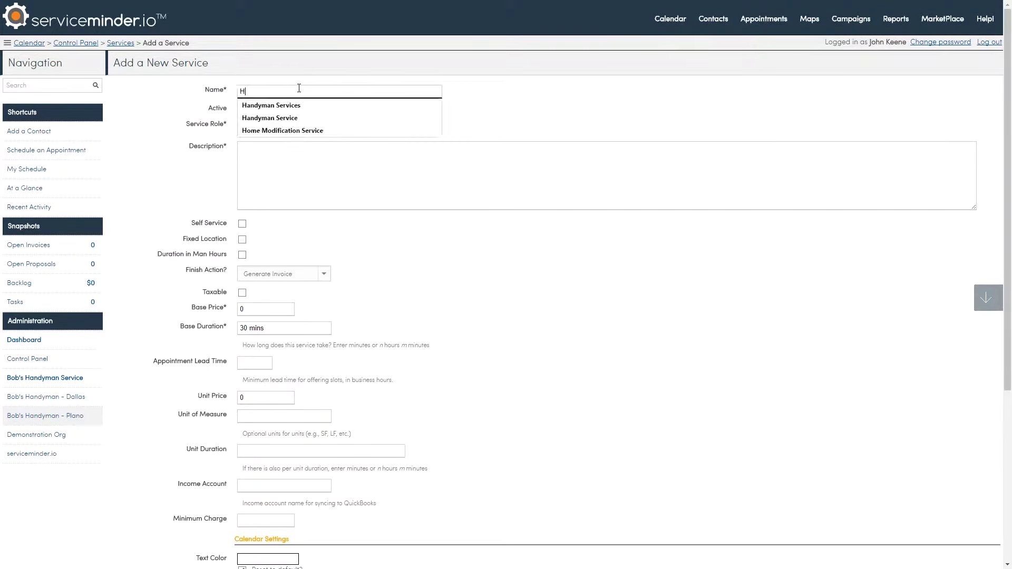
text(andyman Proje)
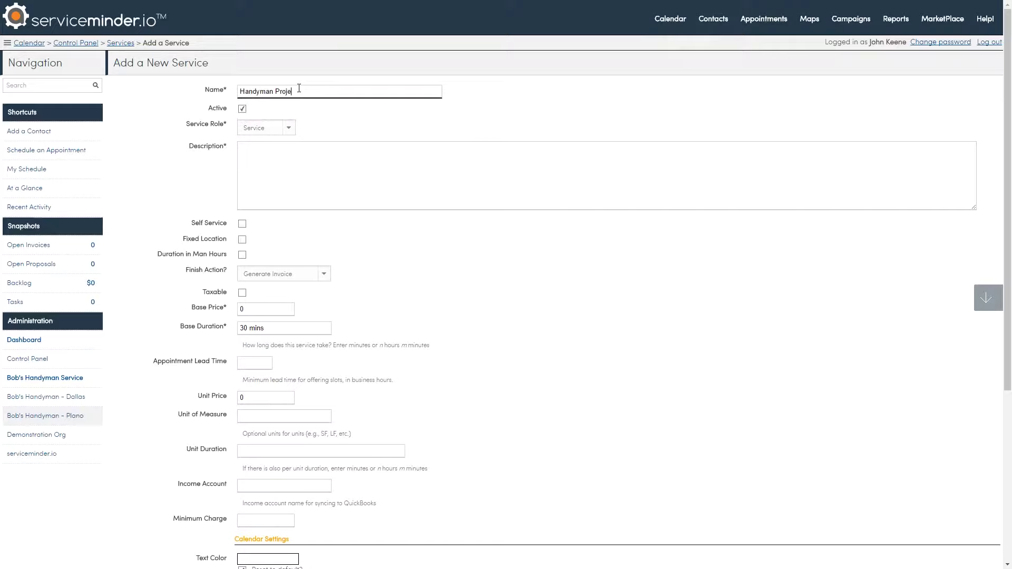
text(ct)
click(290, 170)
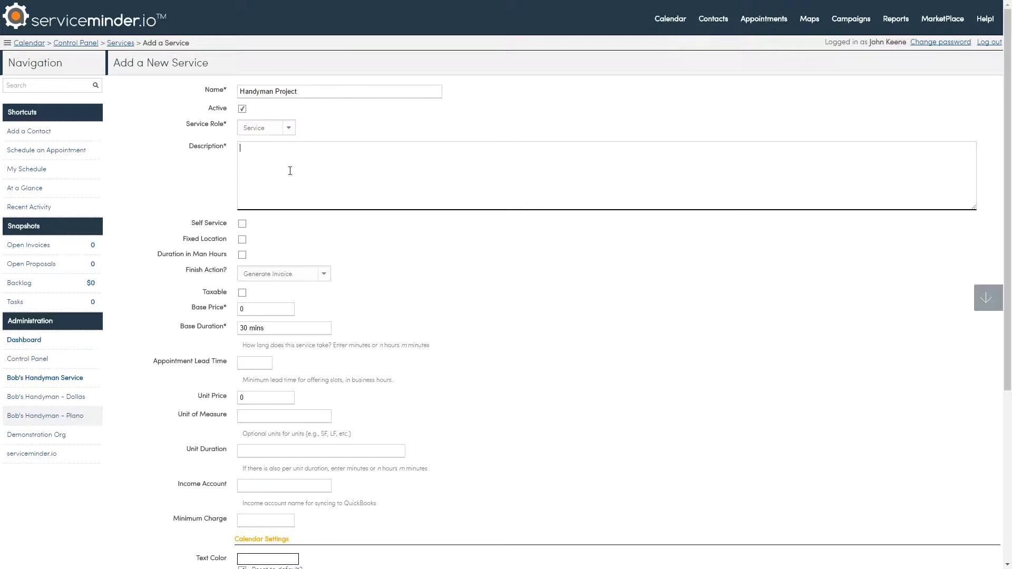
text(A multi-day pro)
text(ject)
text( that )
text(ma)
key(BackSpace)
key(BackSpace)
text(involves multi)
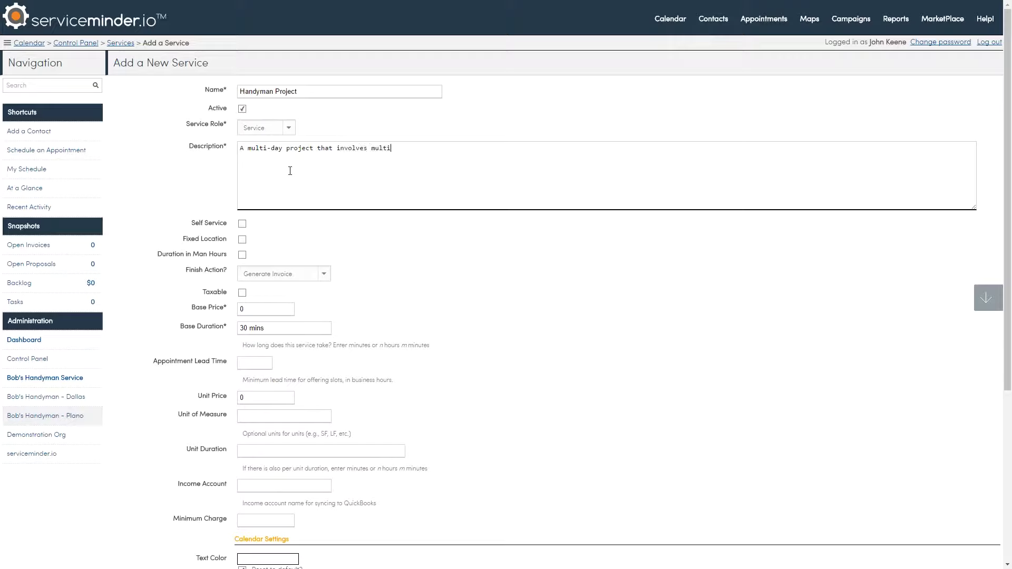
text(ple people)
text(with different skills.)
Set the Handyman Project base duration to 8 hrs and save it
scroll(433, 261, down, 3)
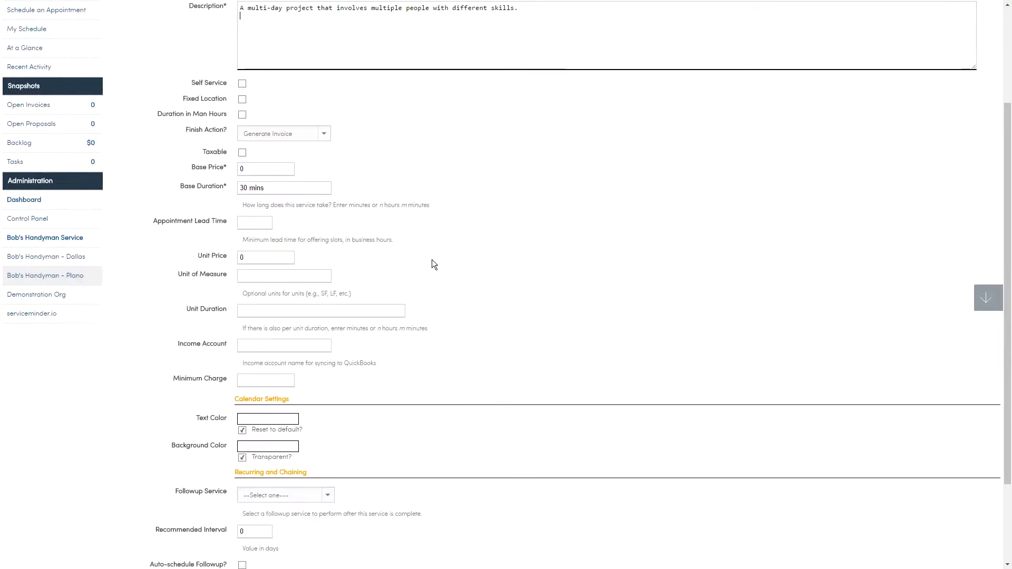
scroll(438, 256, down, 3)
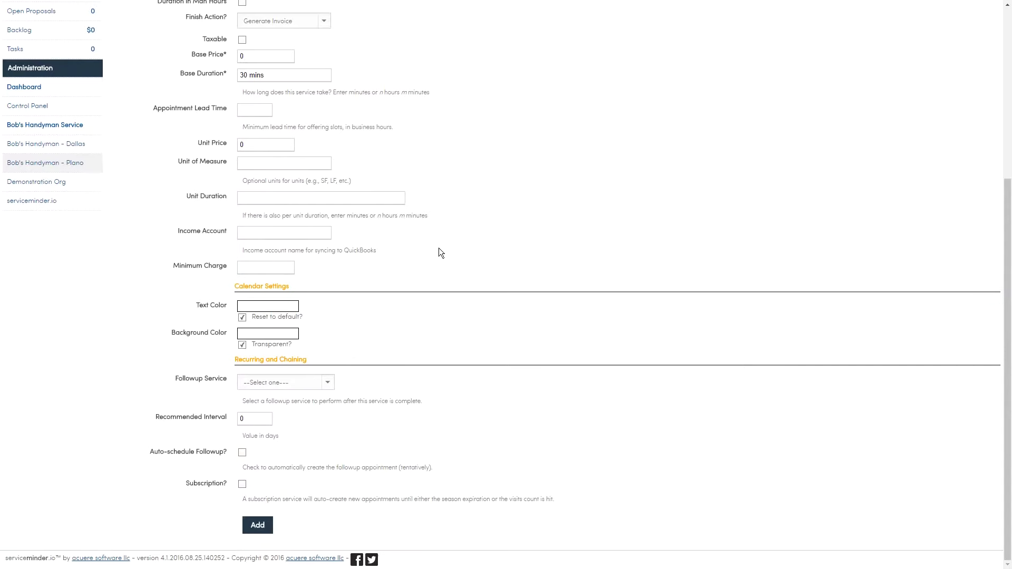
drag(291, 75, 207, 71)
text(8 hrs)
key(Tab)
click(259, 527)
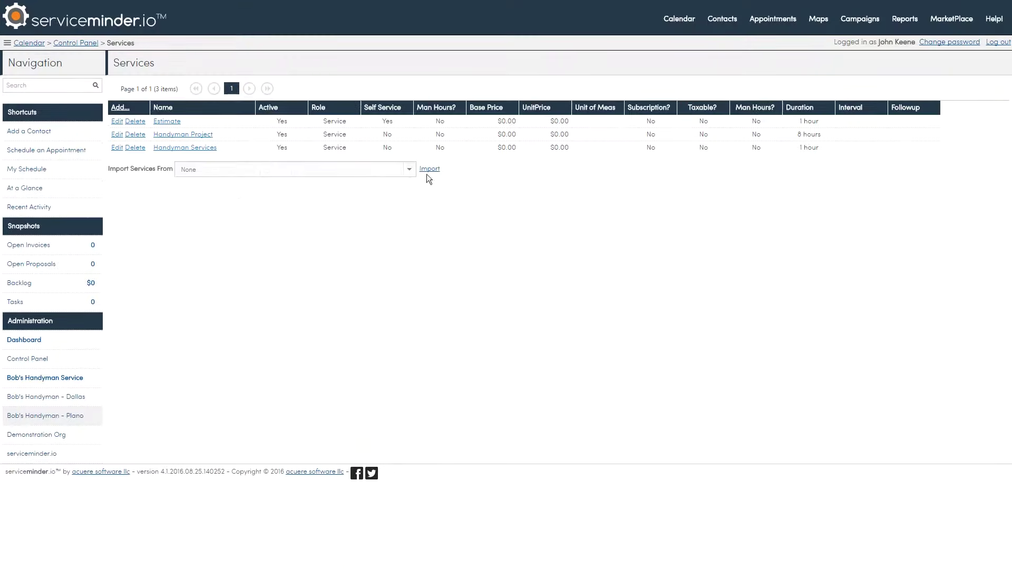
Return to the Control Panel and go to the Parts/Add Ons settings
click(78, 43)
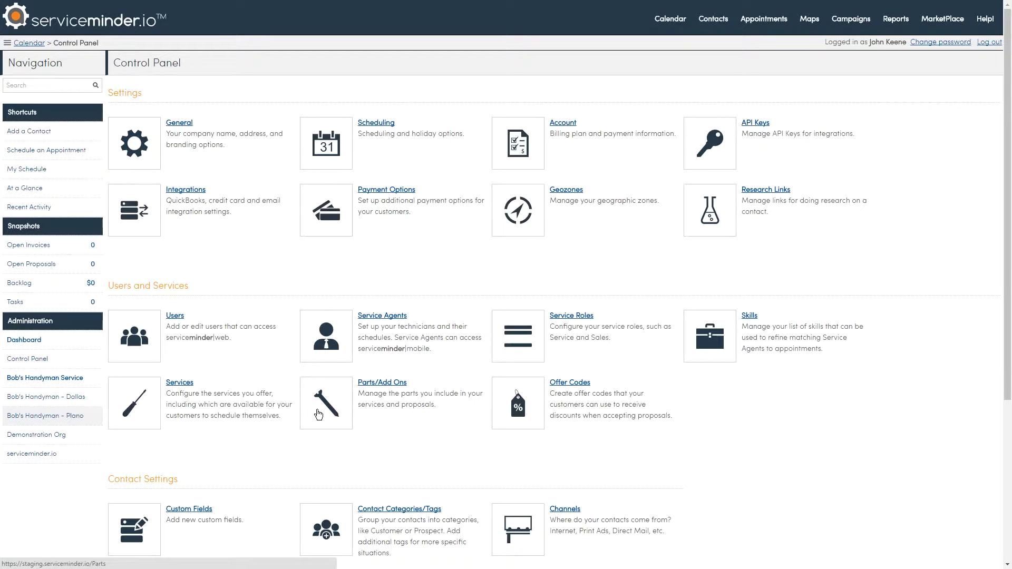
click(318, 415)
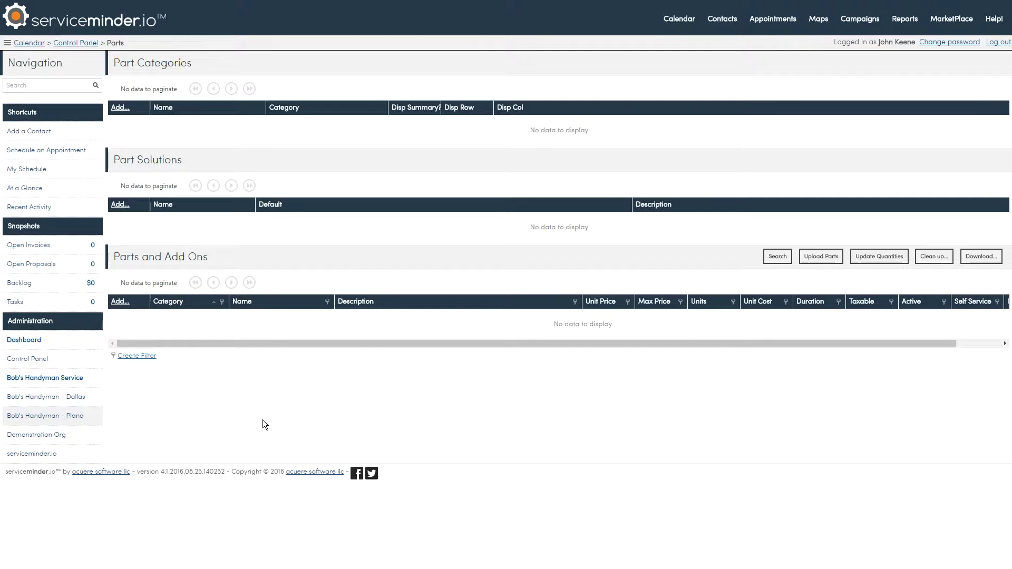
Start a new part named 'Painting' with the description 'Basic painting services'
click(119, 302)
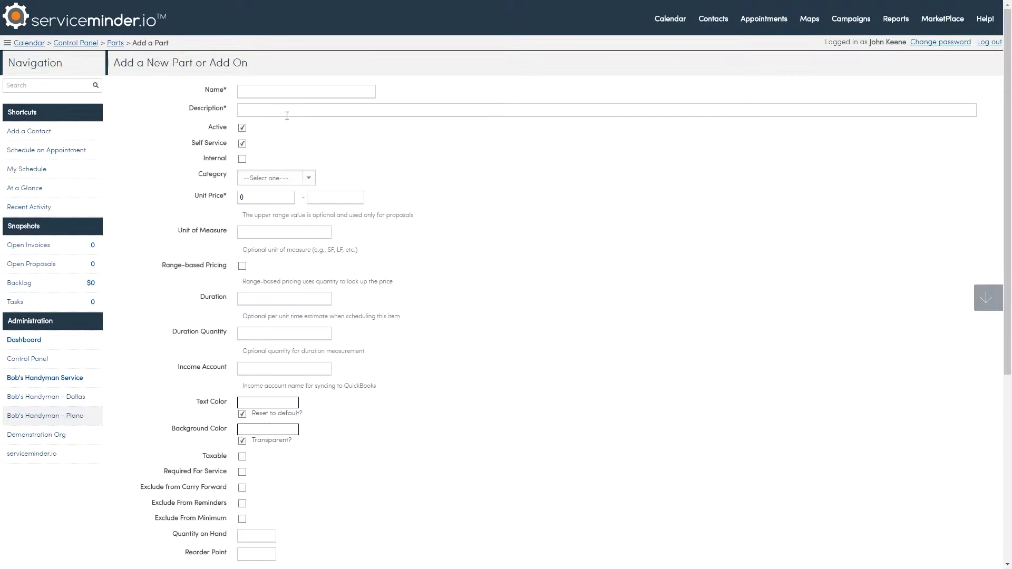
click(294, 92)
text(Pasi)
key(BackSpace)
key(BackSpace)
text(inting)
key(Tab)
text(Basic pa)
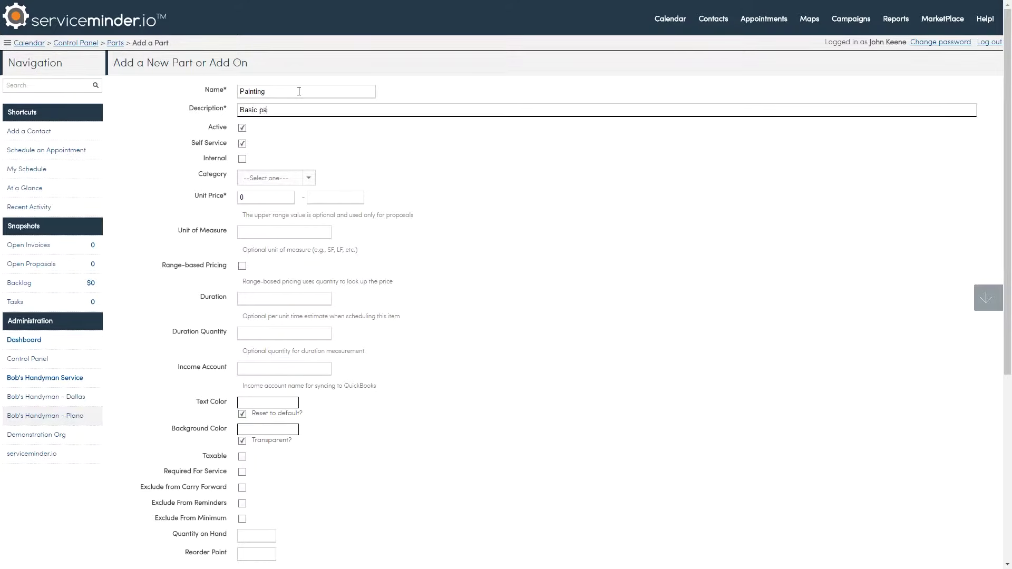
text(lt)
key(BackSpace)
text(nting services)
scroll(469, 249, down, 3)
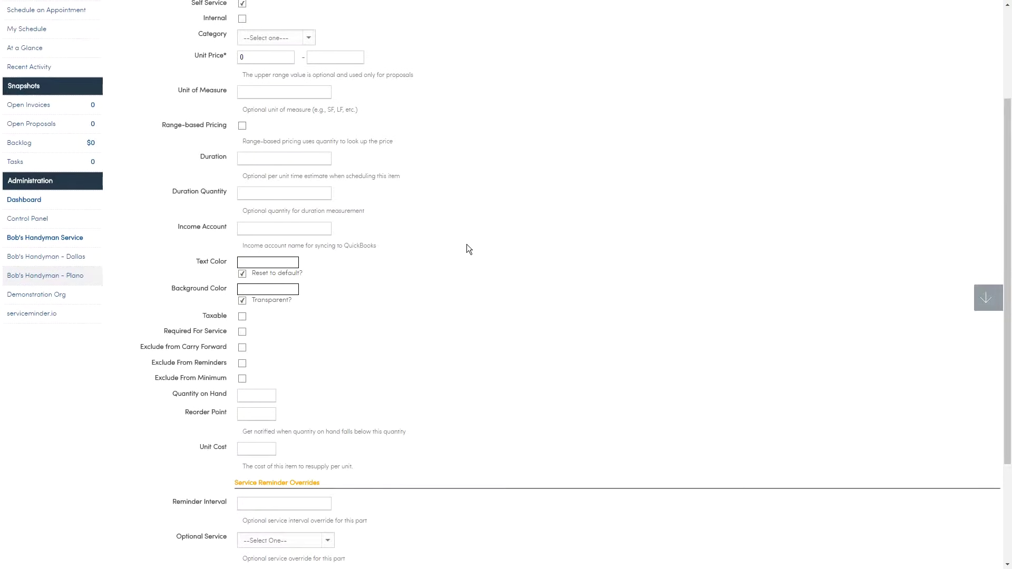
scroll(470, 249, down, 3)
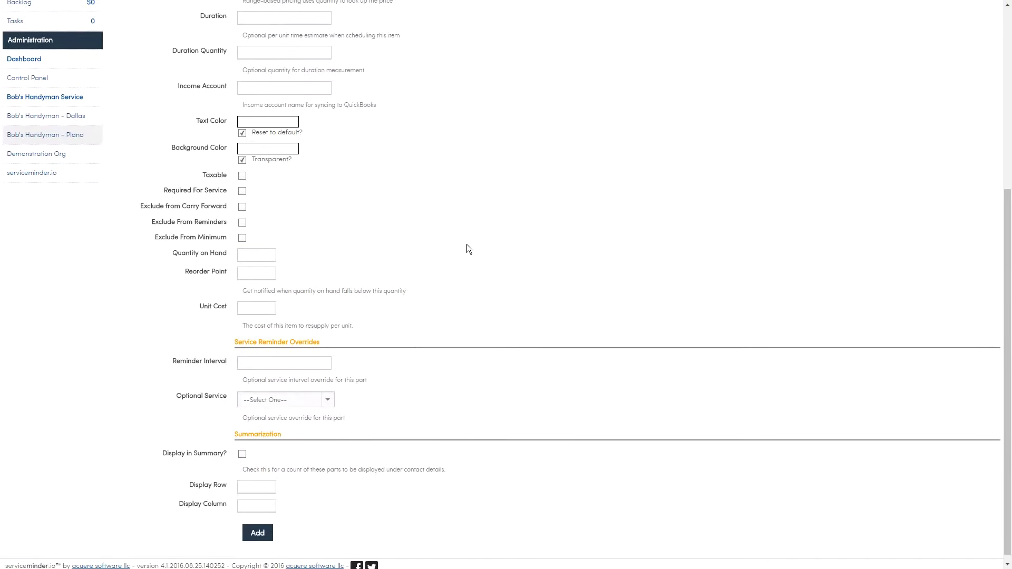
scroll(467, 245, down, 1)
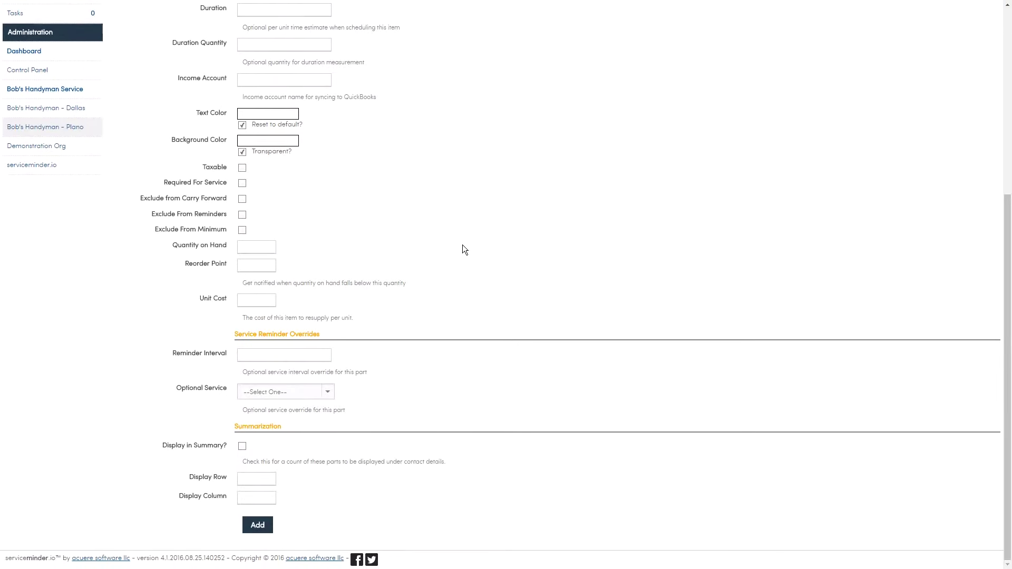
Save Painting, then add a 'Drywall' part described 'General drywall repair and re-finishing.'
click(258, 527)
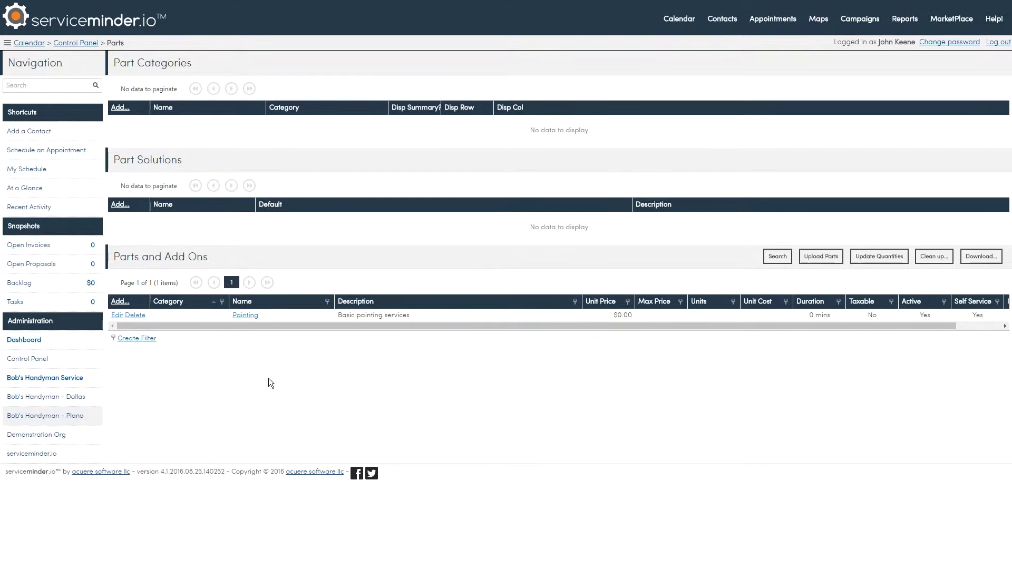
click(121, 303)
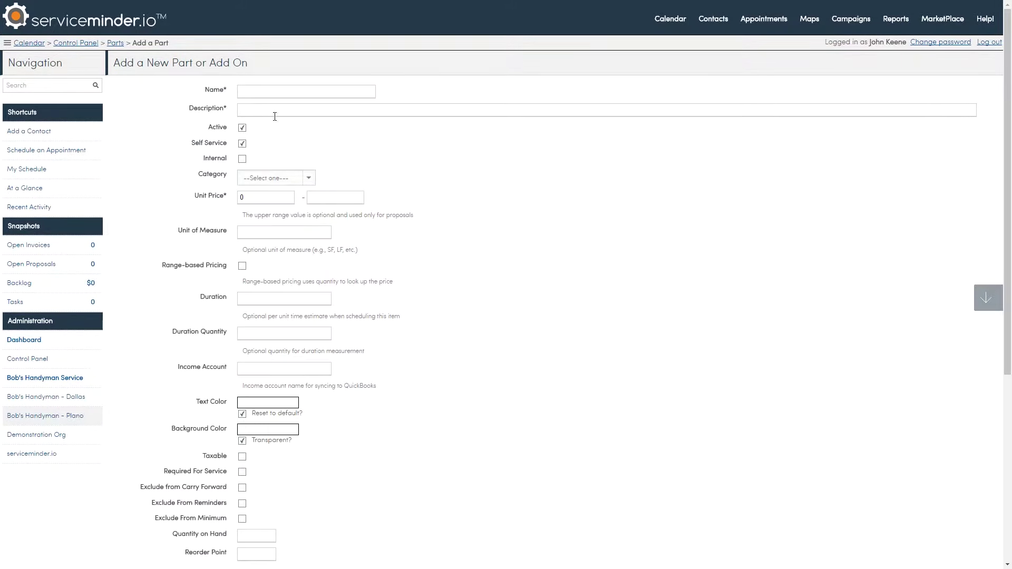
click(282, 91)
text(Drywall)
key(Tab)
text(General d)
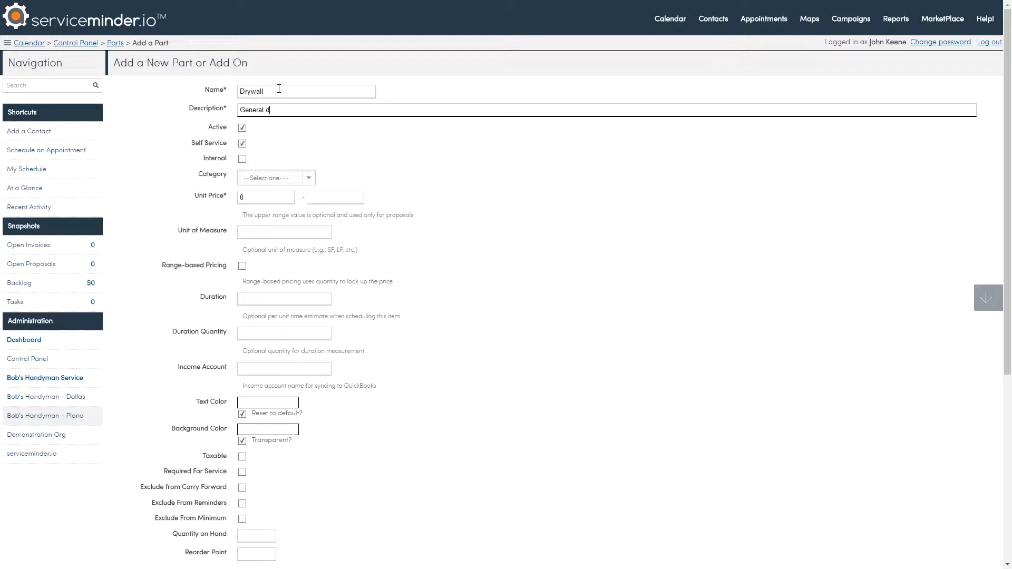
text(rywall repair and re-finishing.)
scroll(433, 382, down, 3)
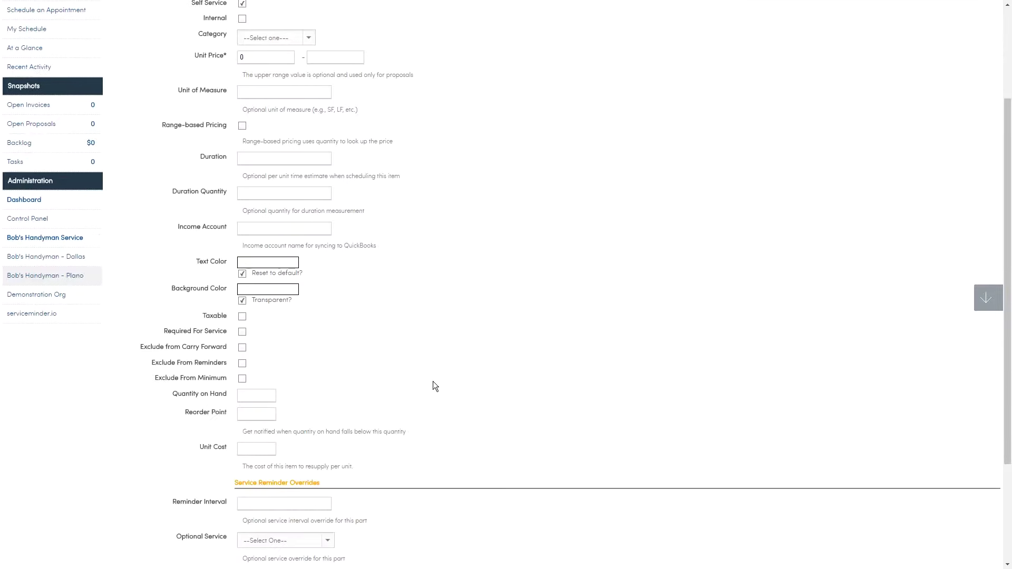
scroll(433, 382, down, 3)
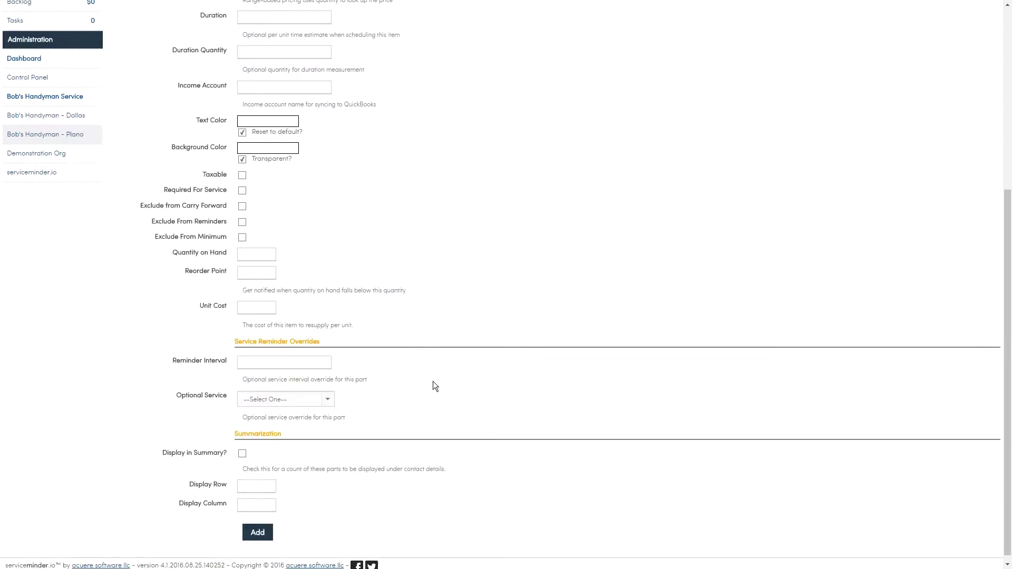
click(251, 524)
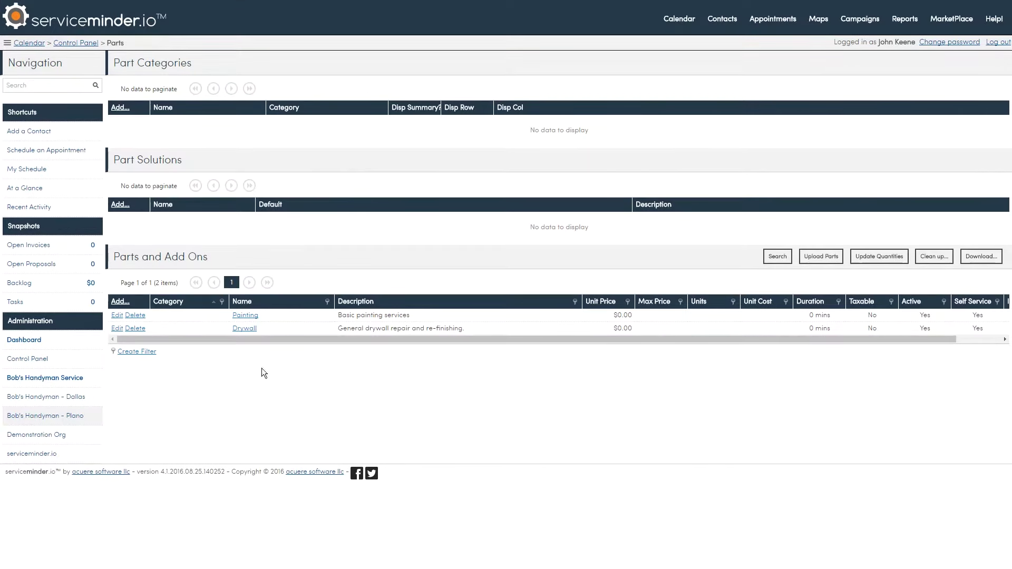
Add a 'Carpentry' part described 'General carpentry - trim, cabinet installation, shelving'
click(121, 303)
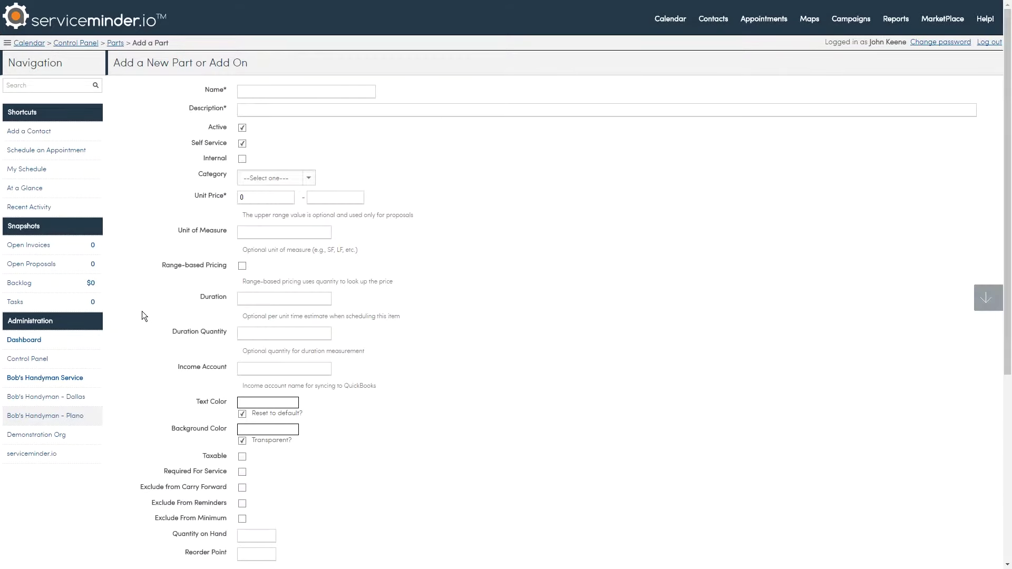
click(347, 90)
text(Carpentry)
key(Tab)
text(Gener)
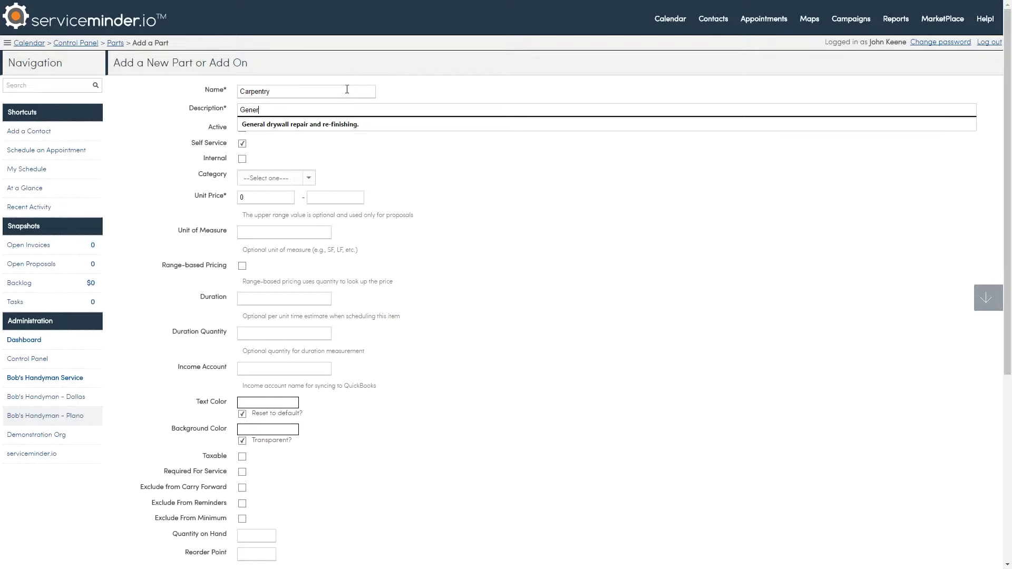
text(al carpentry )
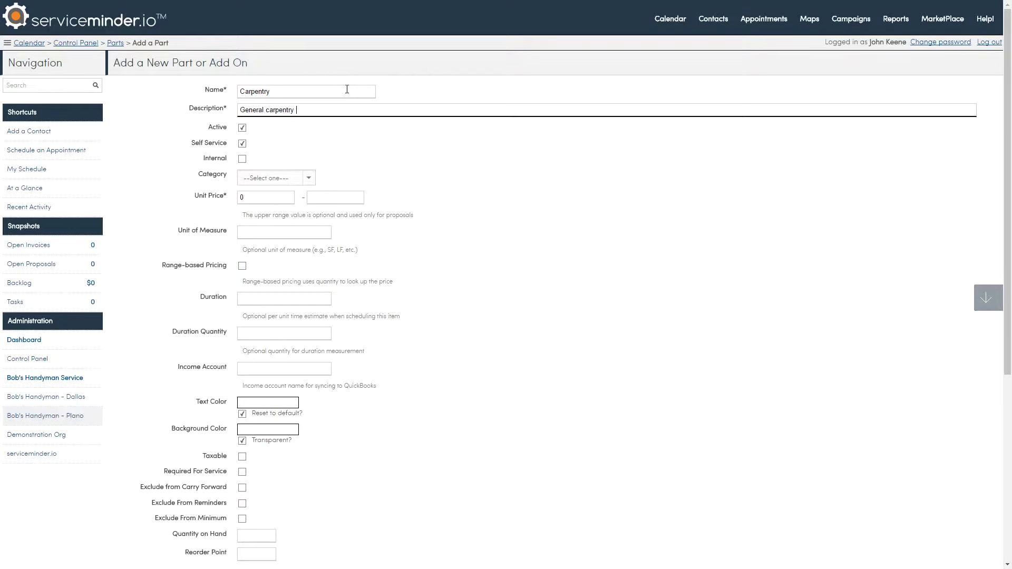
text(- trim, cabinet installation, shelving.)
scroll(461, 246, down, 5)
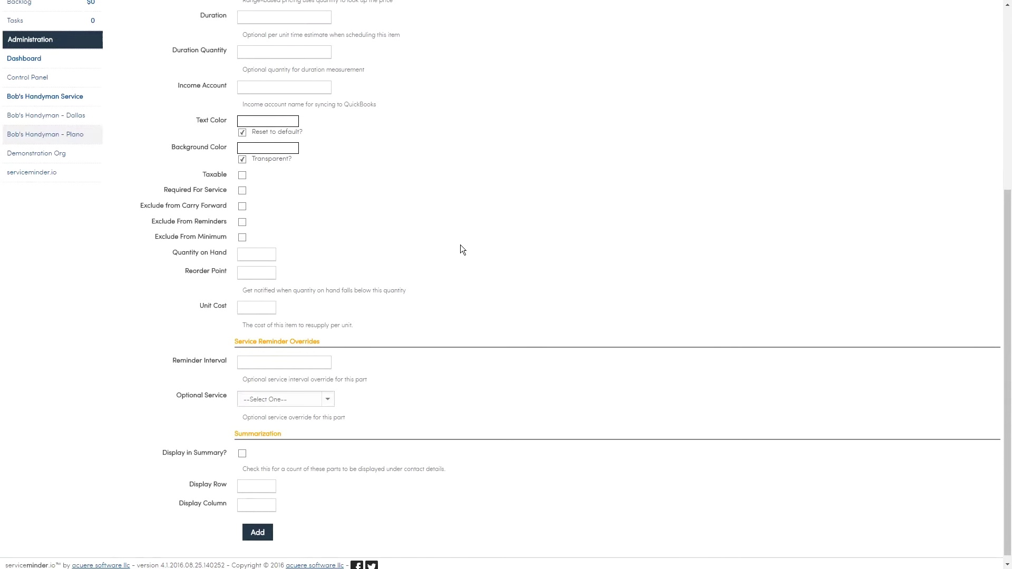
click(257, 525)
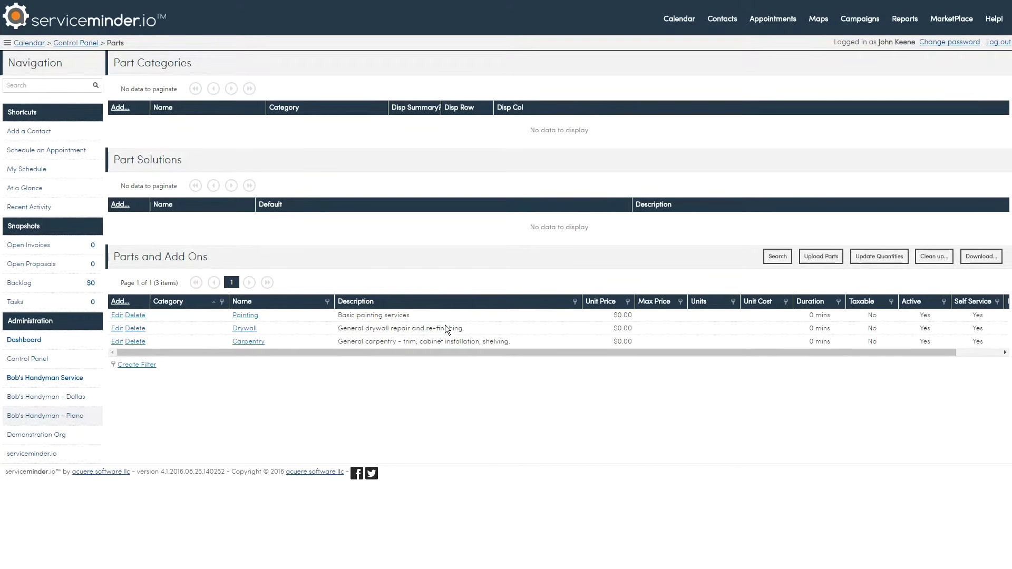
Return to the Control Panel via the breadcrumb
click(86, 42)
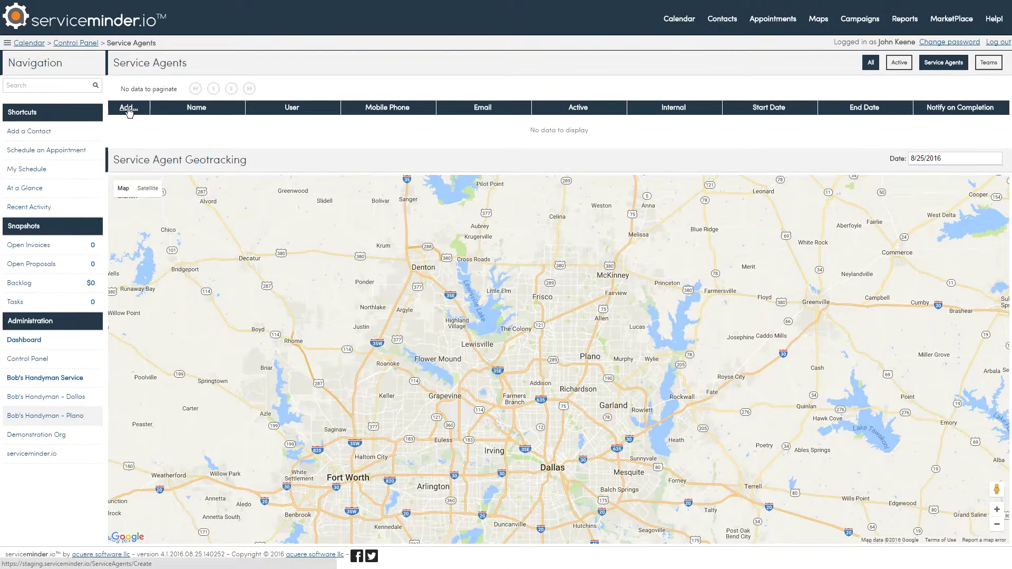
Start a new service agent and enter the agent's name and e-mail address
click(130, 112)
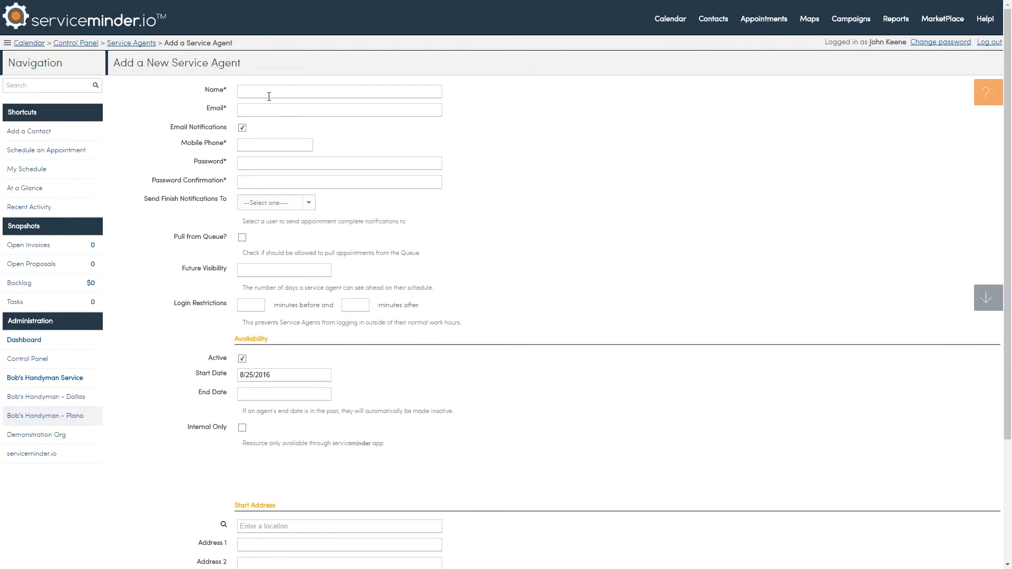
click(270, 95)
text(B)
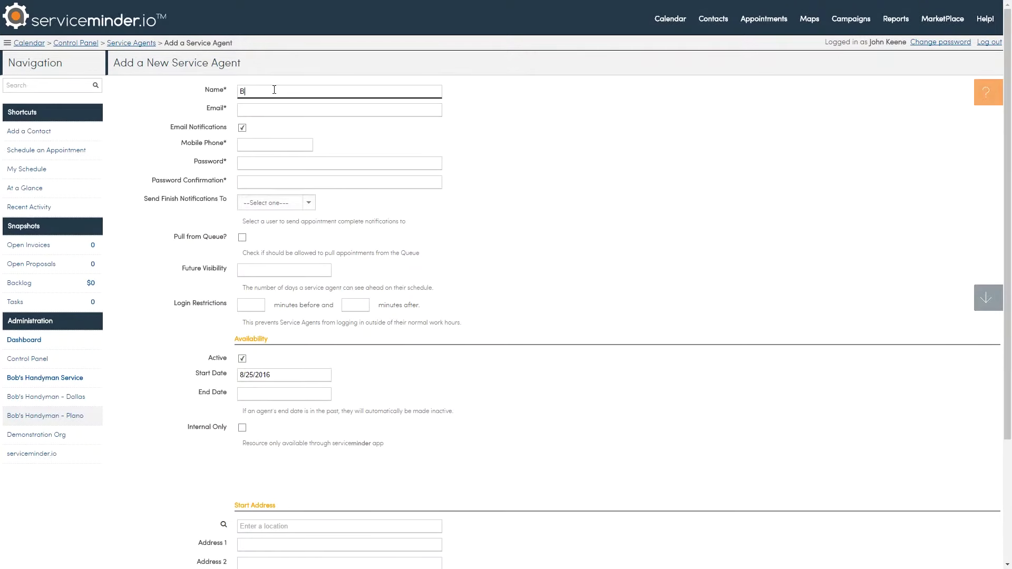
text(ob H)
key(Tab)
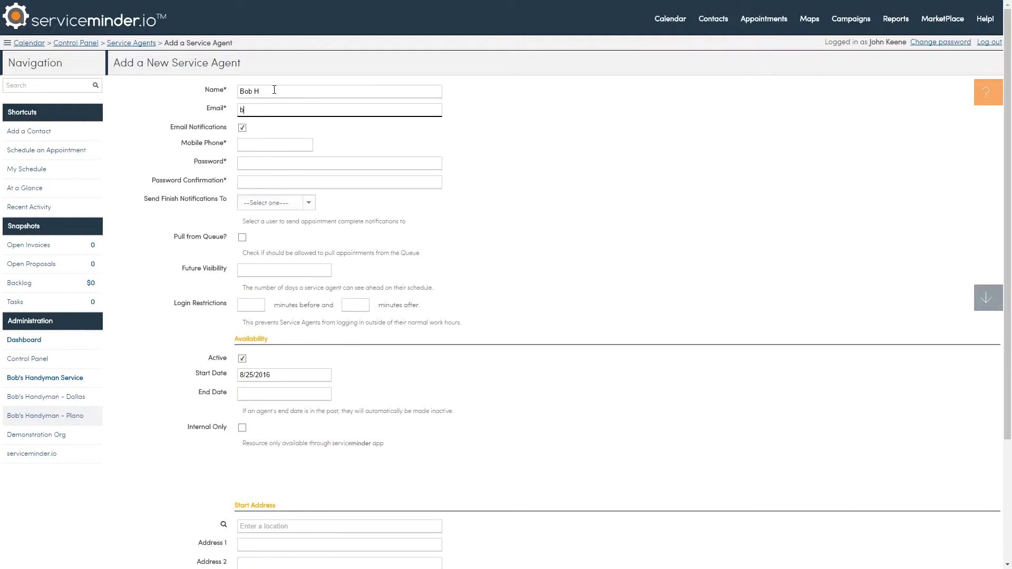
Enter the agent's mobile phone number, then the password and its confirmation
key(Tab)
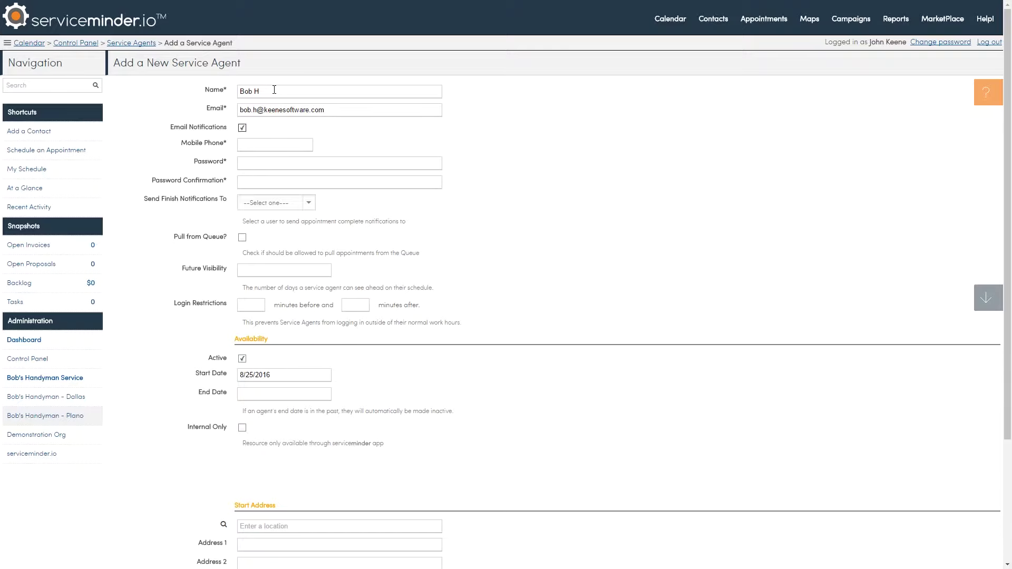
text(469) 555-1234)
key(Tab)
text(pa)
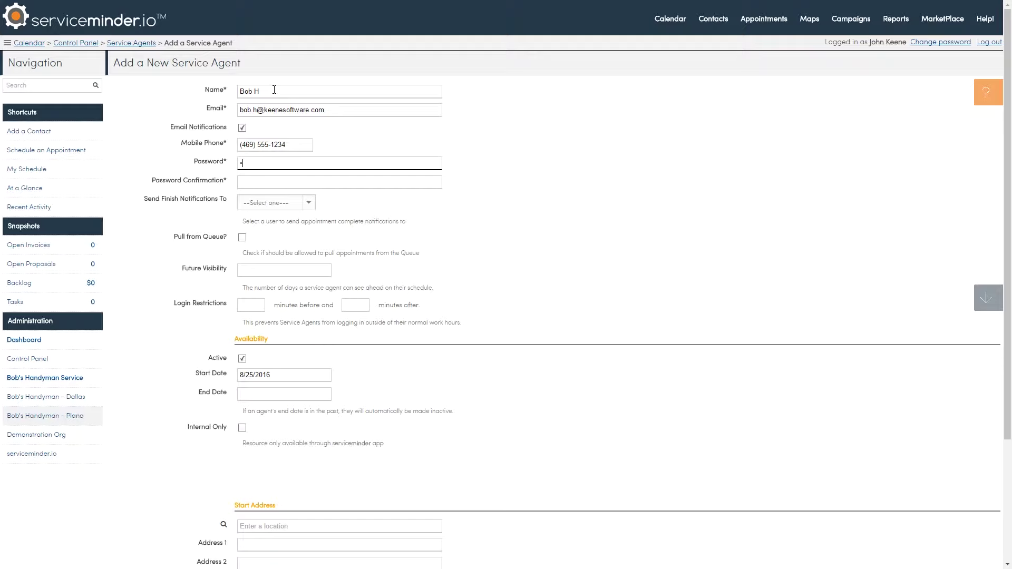
text(ssw)
key(BackSpace)
key(BackSpace)
key(BackSpace)
key(BackSpace)
text(ssw)
key(Tab)
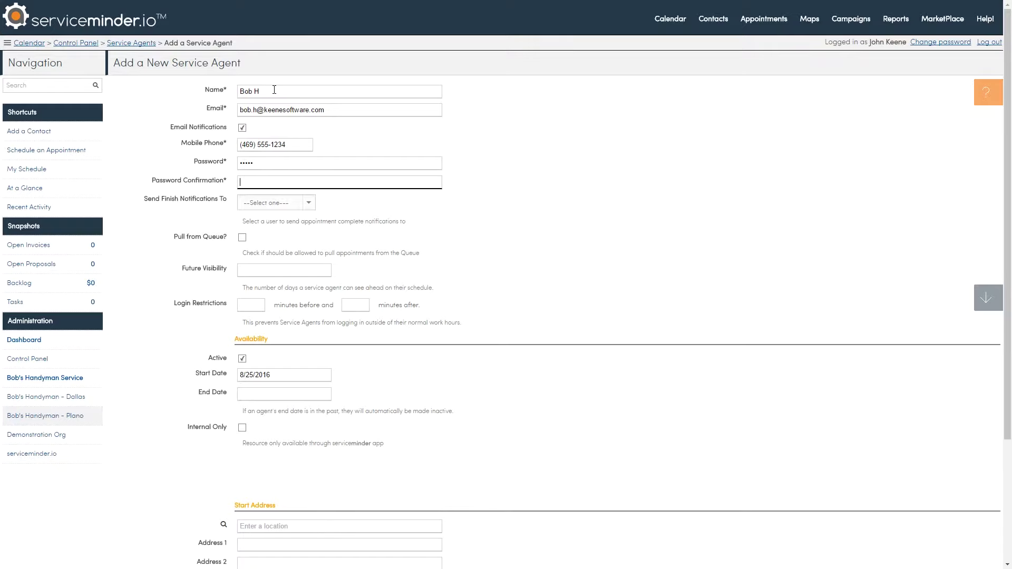
text(passw)
scroll(509, 244, down, 3)
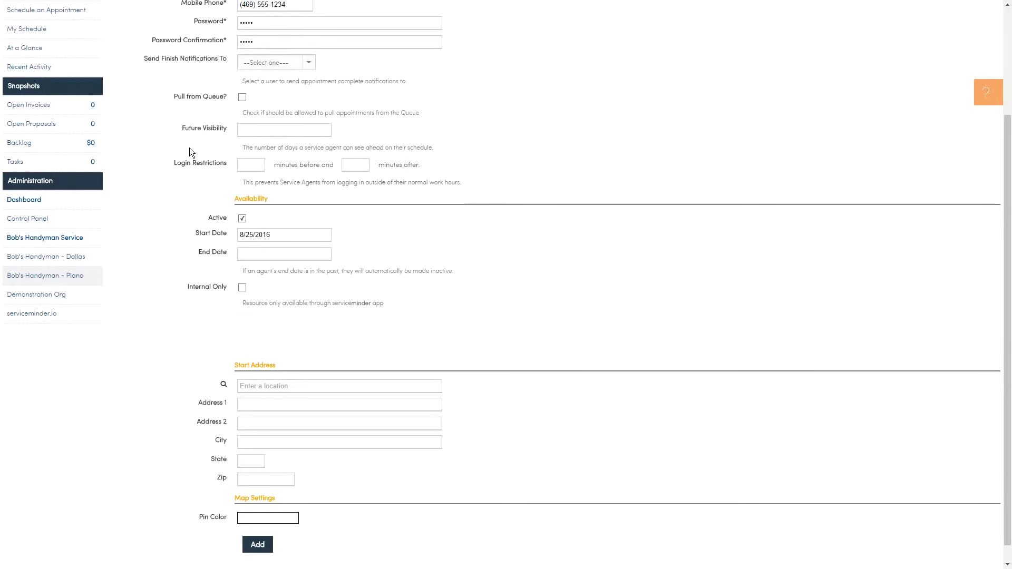
scroll(189, 153, down, 1)
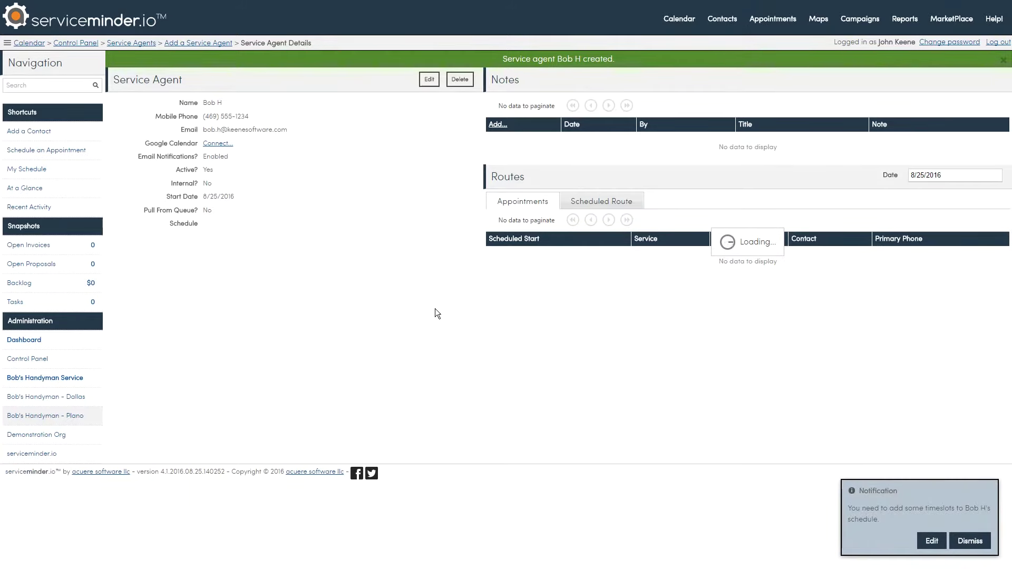
Edit the agent and add 8:00am–5:00pm Service timeslots for Monday and Tuesday
click(430, 80)
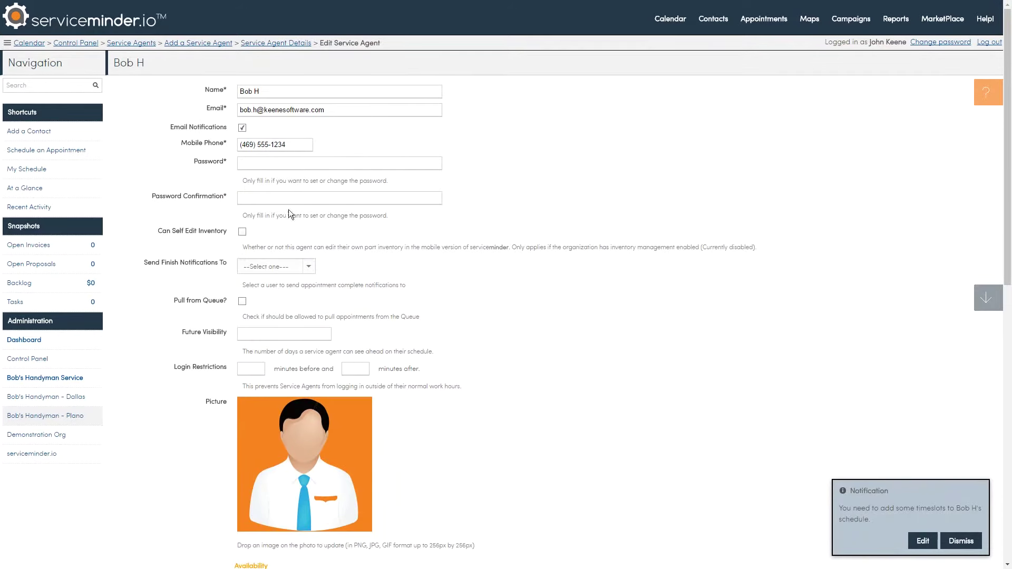
scroll(515, 276, down, 3)
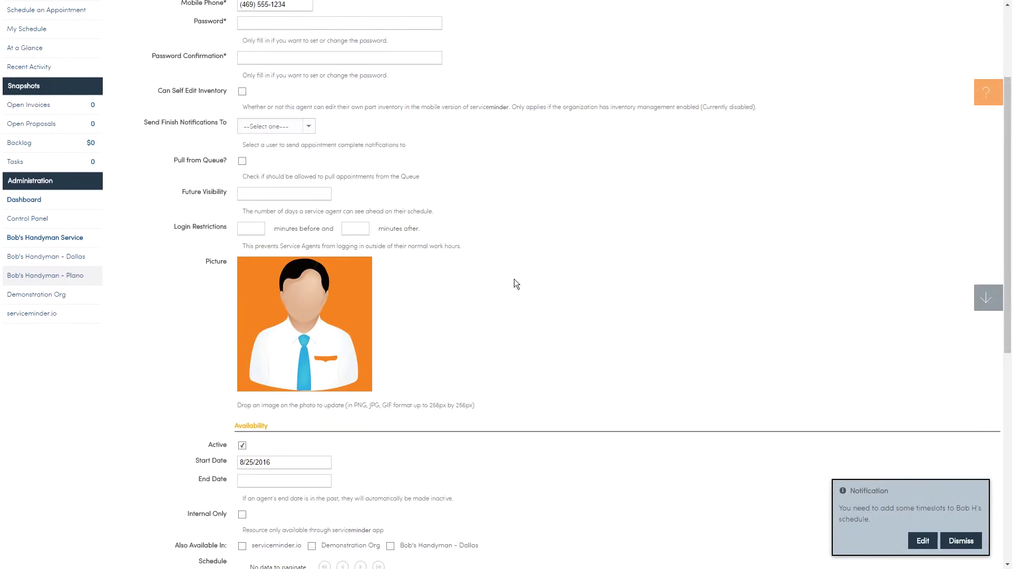
scroll(515, 279, down, 3)
scroll(514, 284, down, 2)
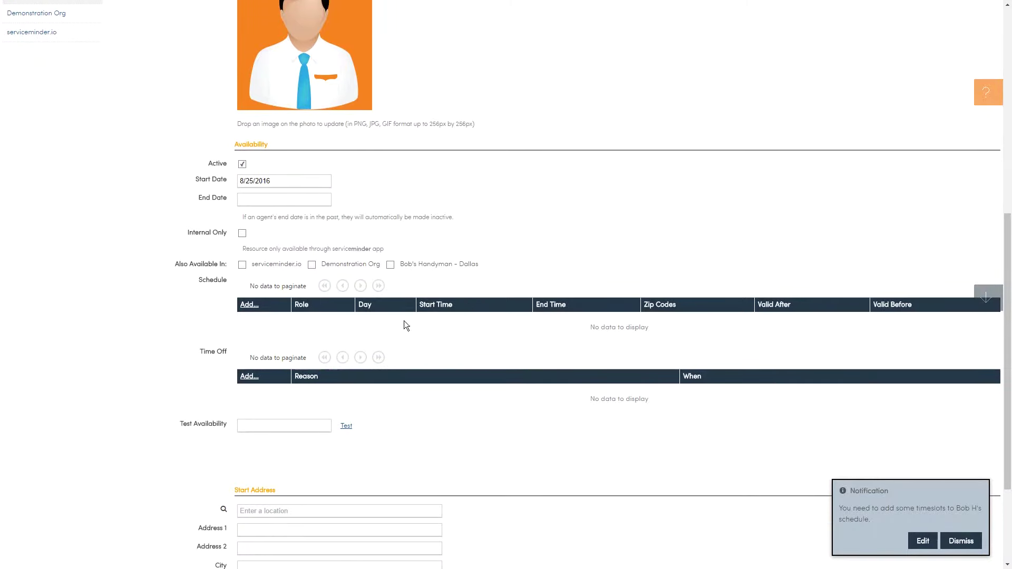
click(249, 305)
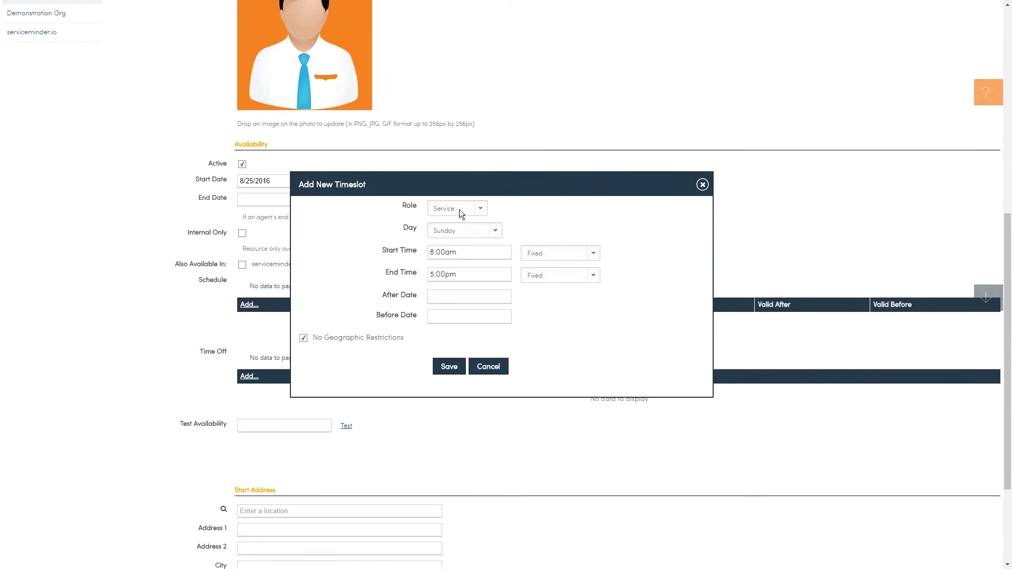
click(457, 230)
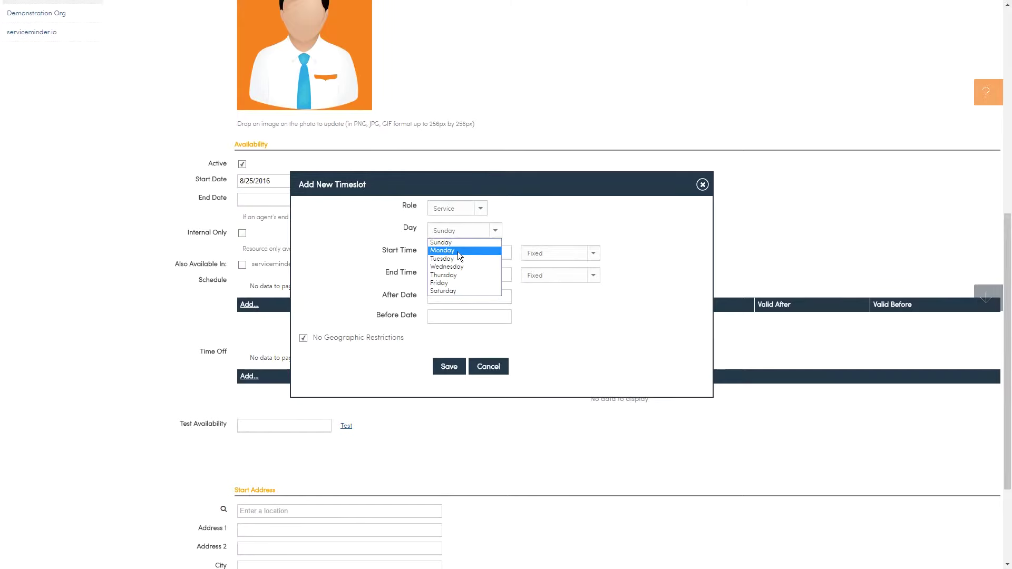
click(458, 251)
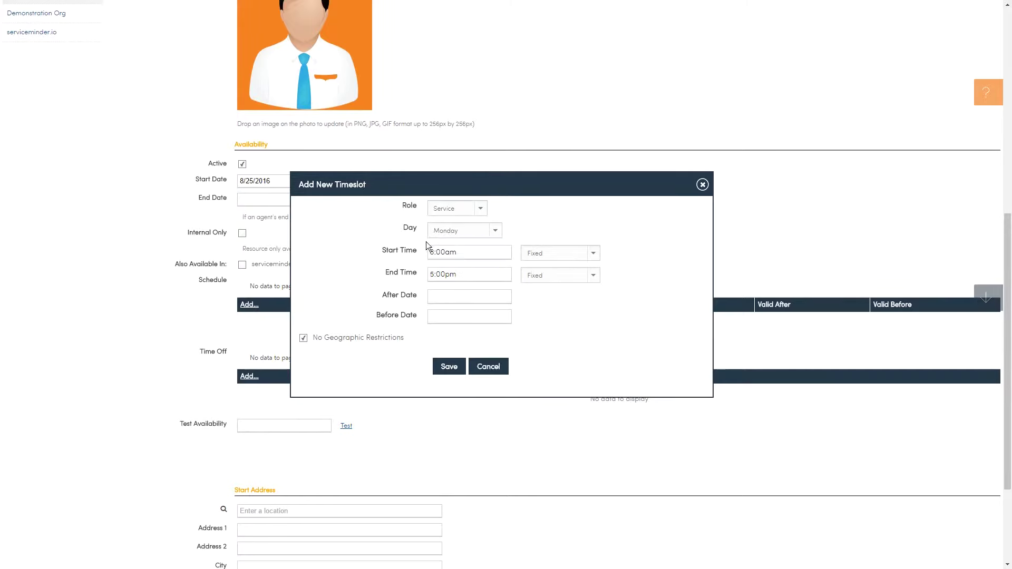
click(450, 368)
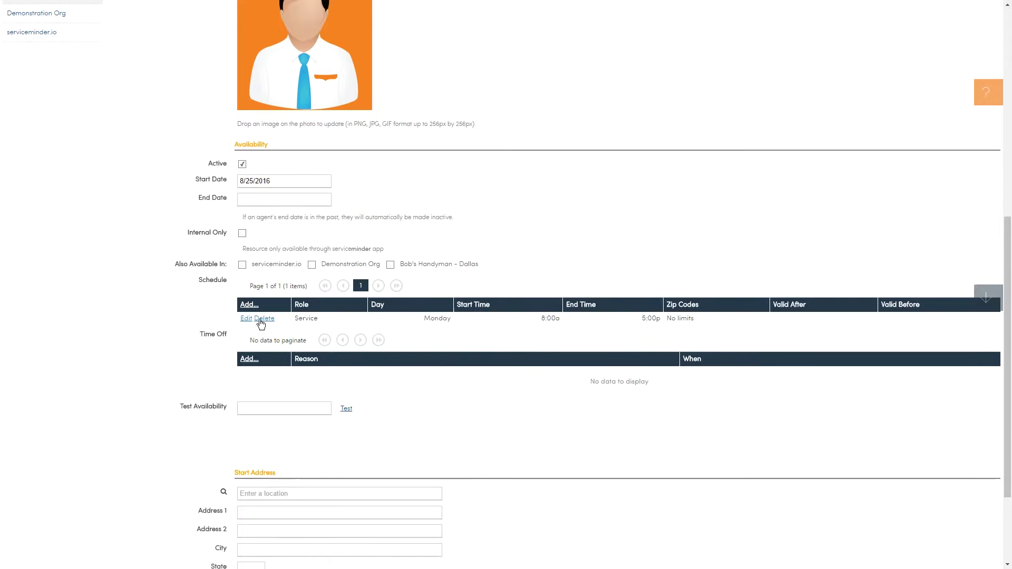
click(255, 309)
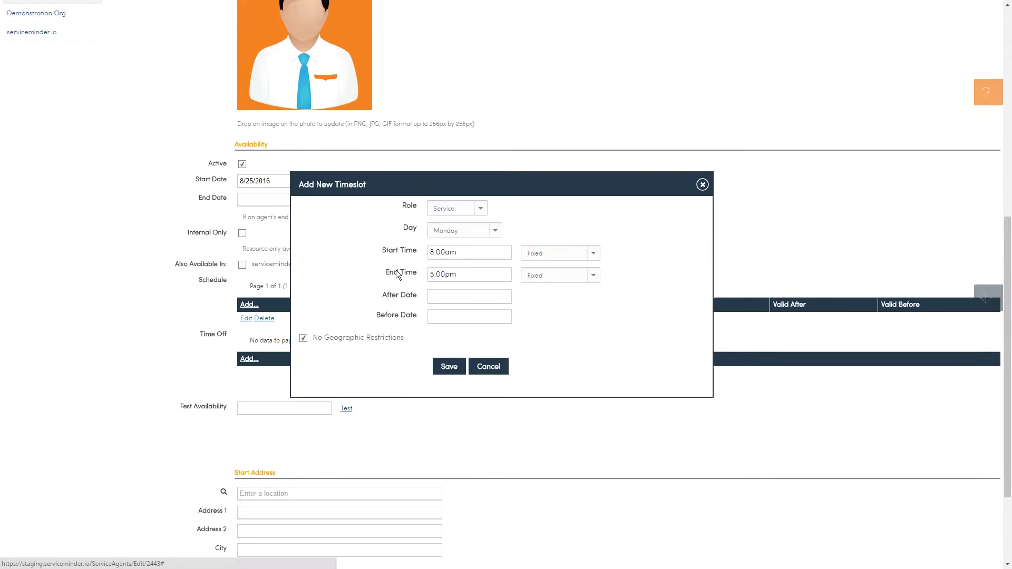
click(448, 232)
click(450, 259)
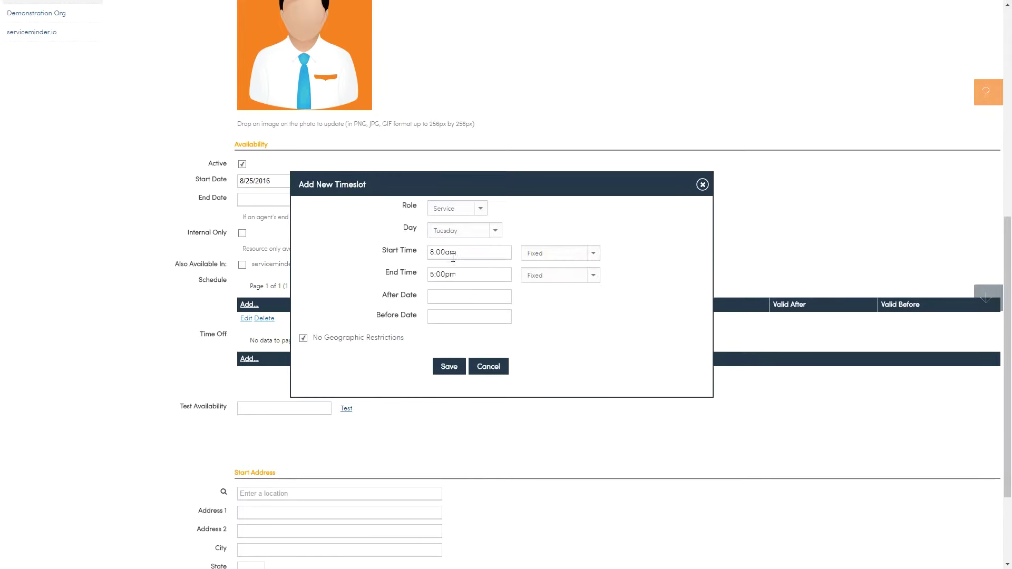
click(444, 368)
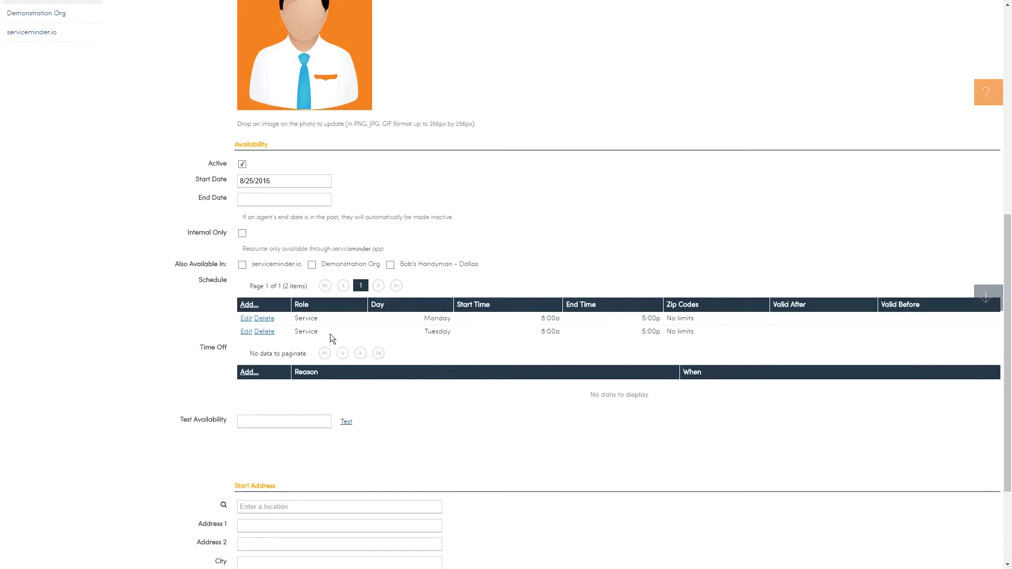
Add matching 8:00am–5:00pm timeslots for Wednesday, Thursday and Friday
click(248, 306)
click(463, 233)
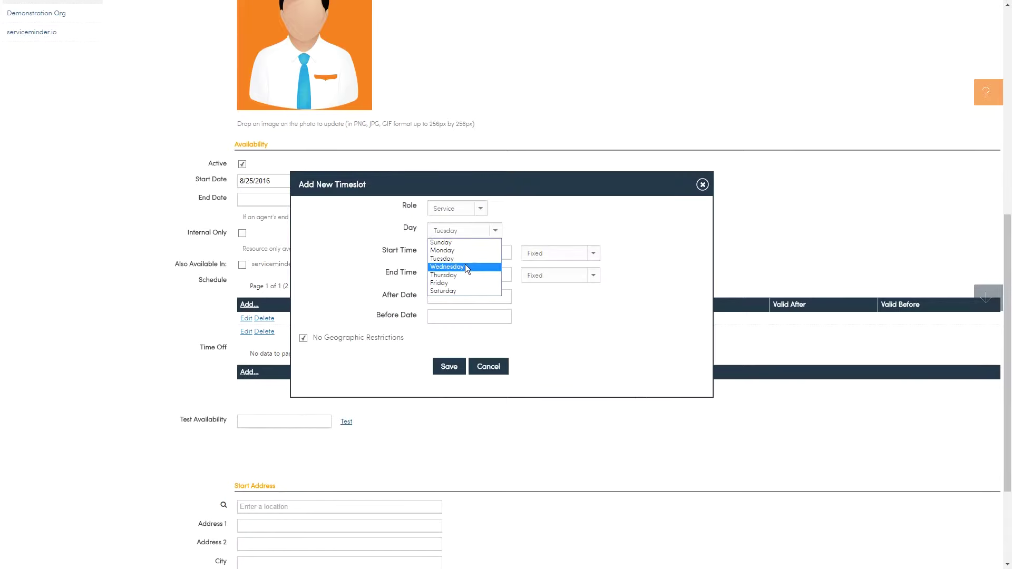
click(465, 265)
click(448, 367)
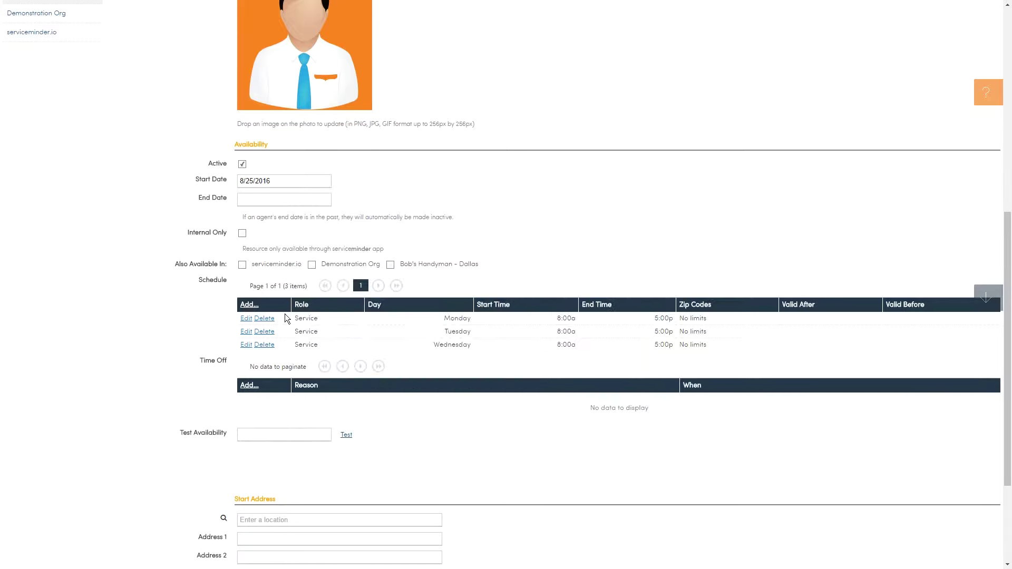
click(249, 305)
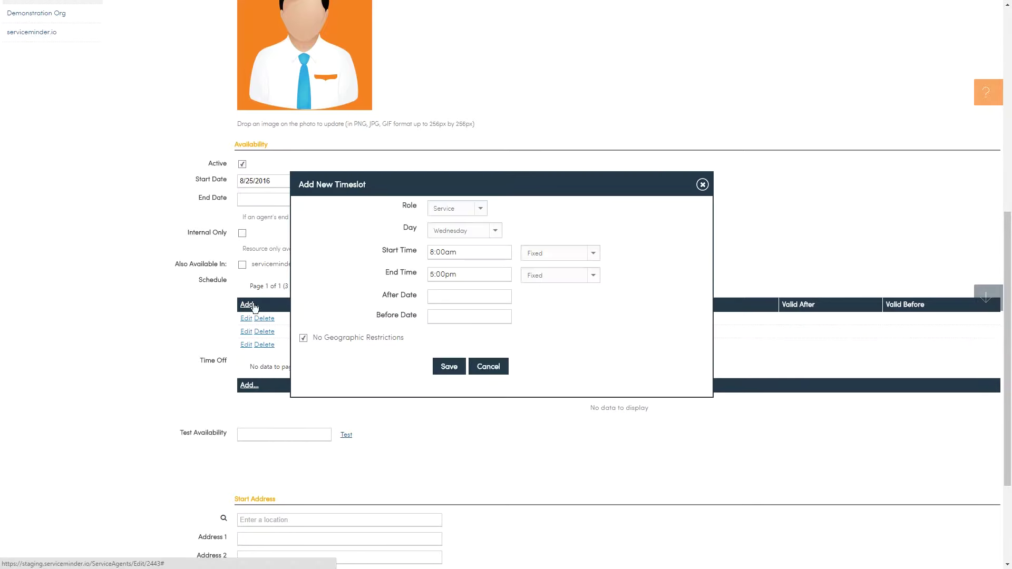
click(457, 232)
click(461, 272)
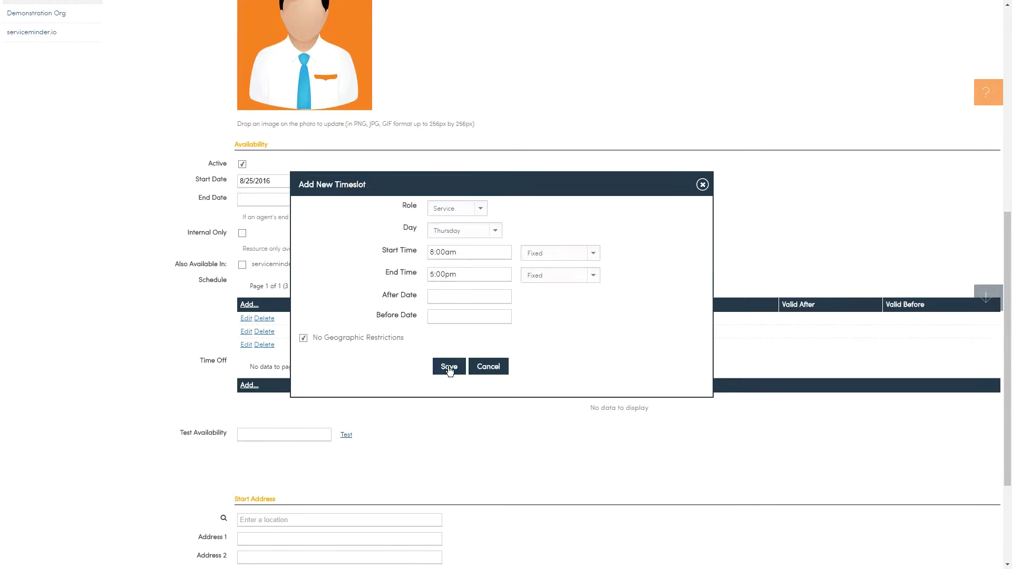
click(449, 367)
click(249, 305)
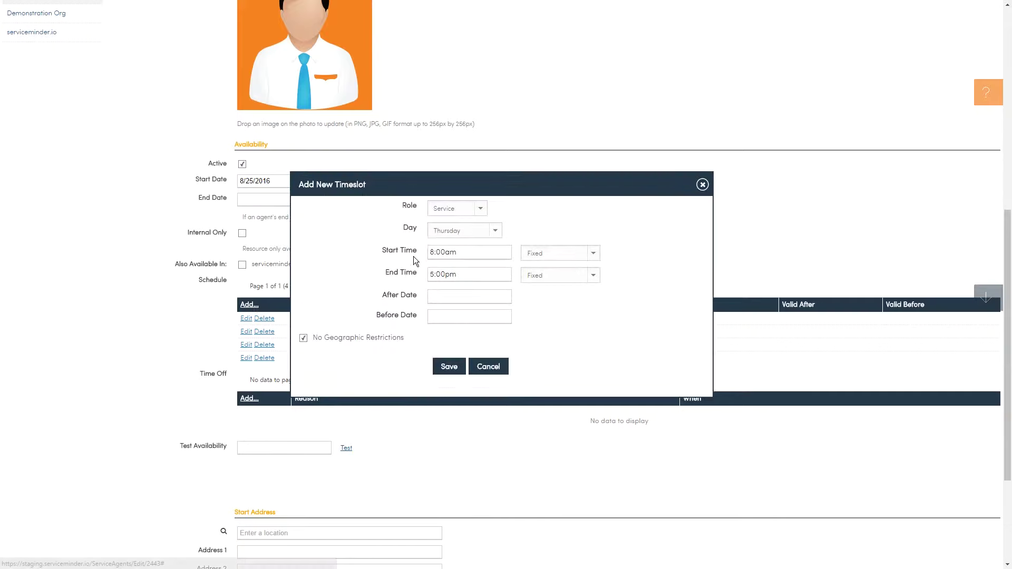
click(453, 232)
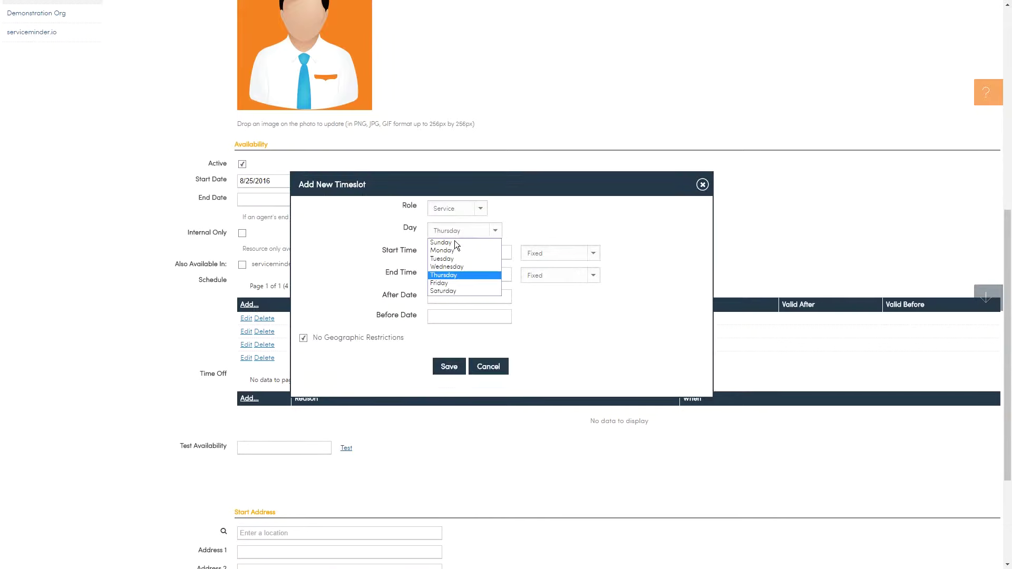
click(459, 285)
click(448, 367)
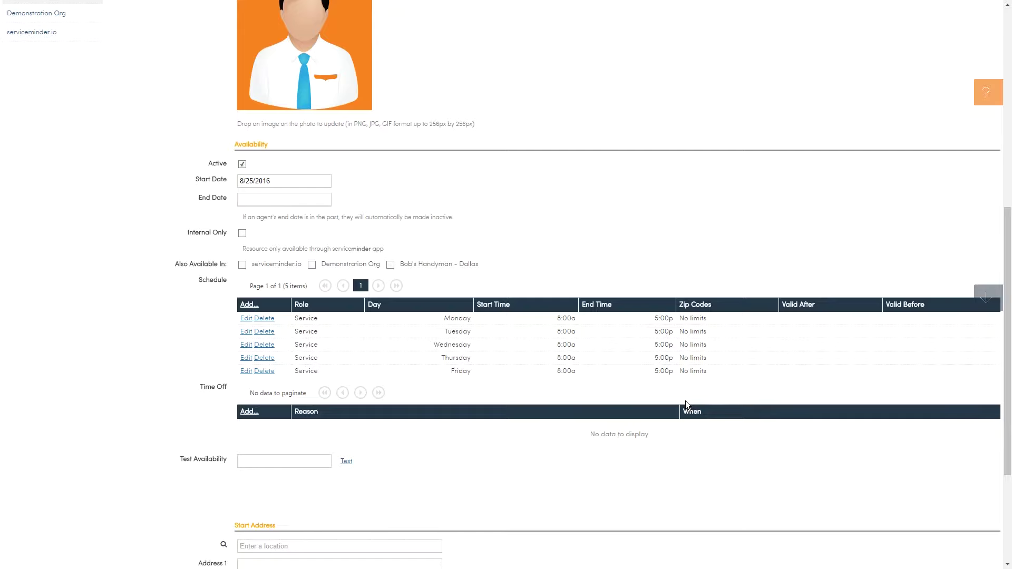
scroll(685, 400, up, 8)
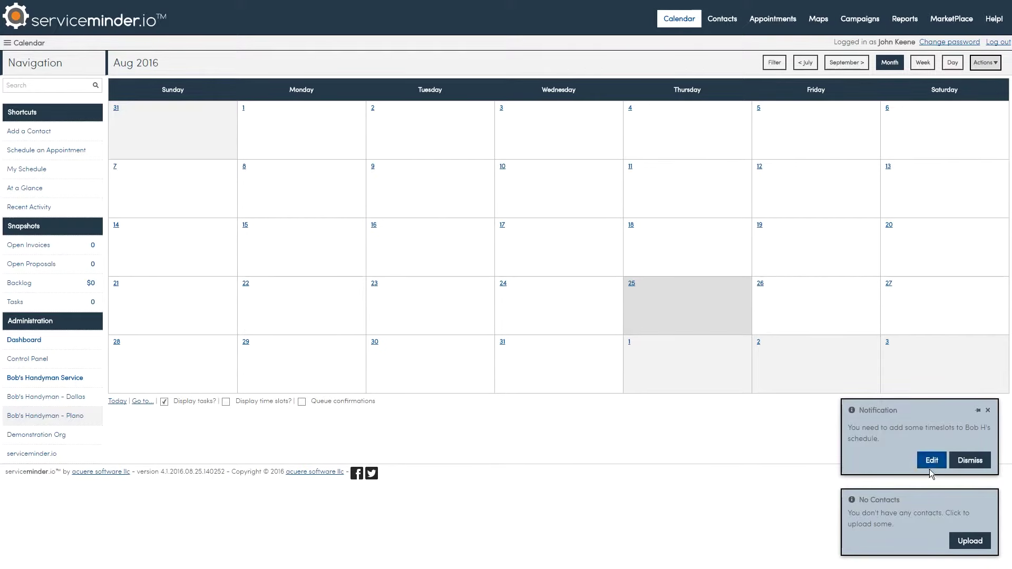
Dismiss the Calendar reminder about adding timeslots
click(972, 460)
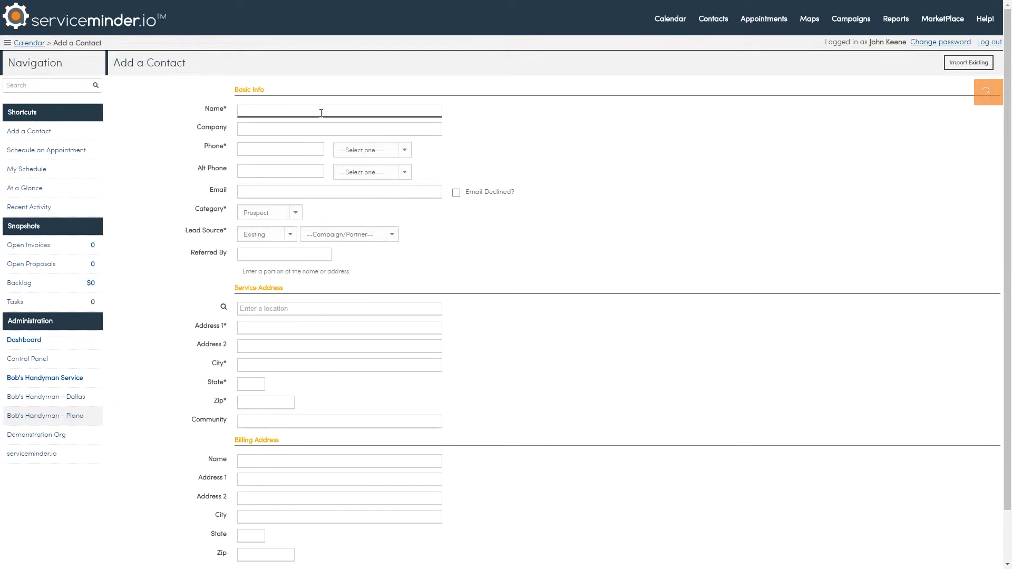
Enter the contact's full name and phone number, marking the phone as Mobile
key(Tab)
key(Tab)
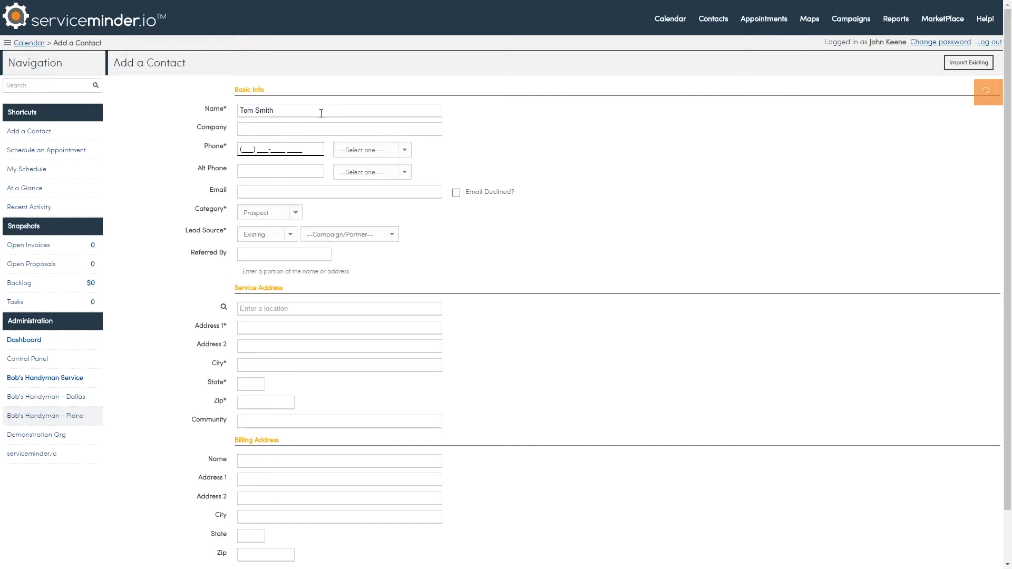
click(369, 150)
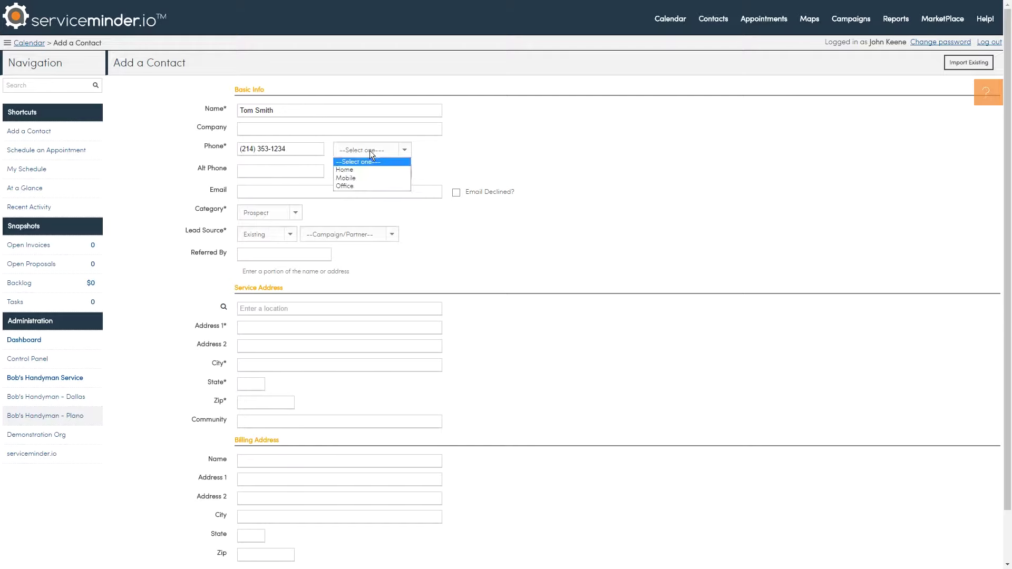
click(361, 178)
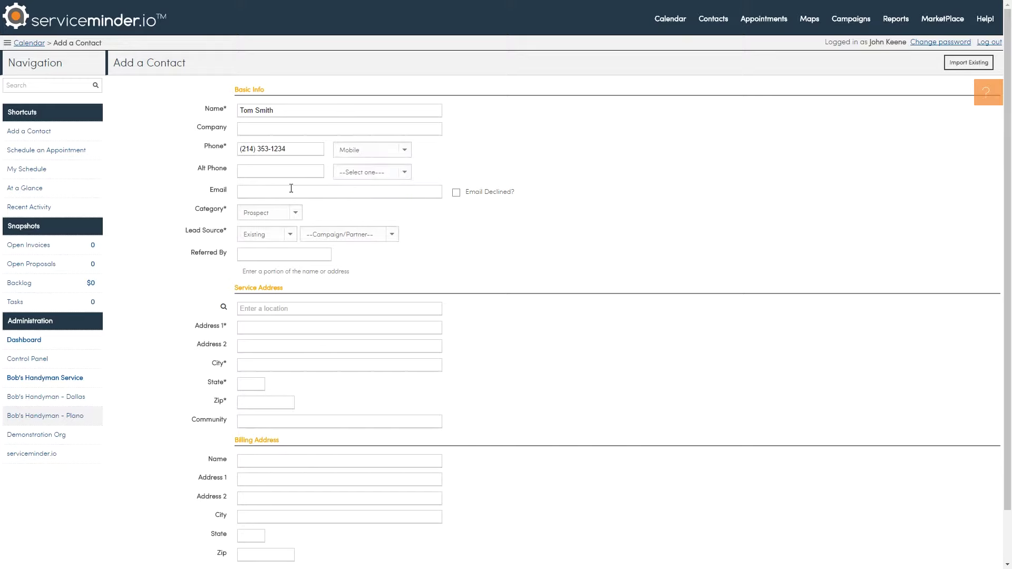
Fill in the contact's e-mail and set the lead source to Internet
click(280, 191)
key(Tab)
click(258, 234)
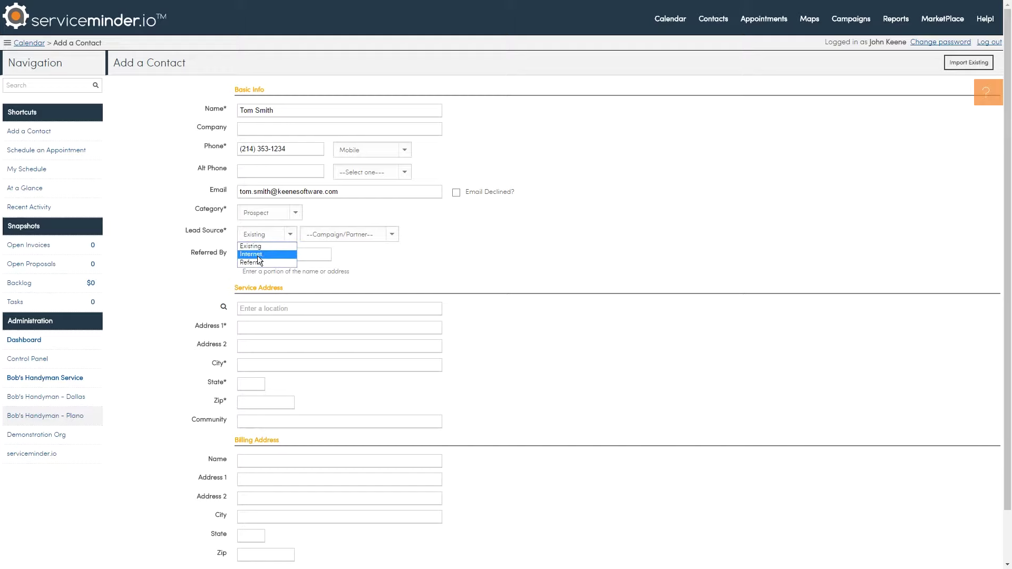
click(258, 255)
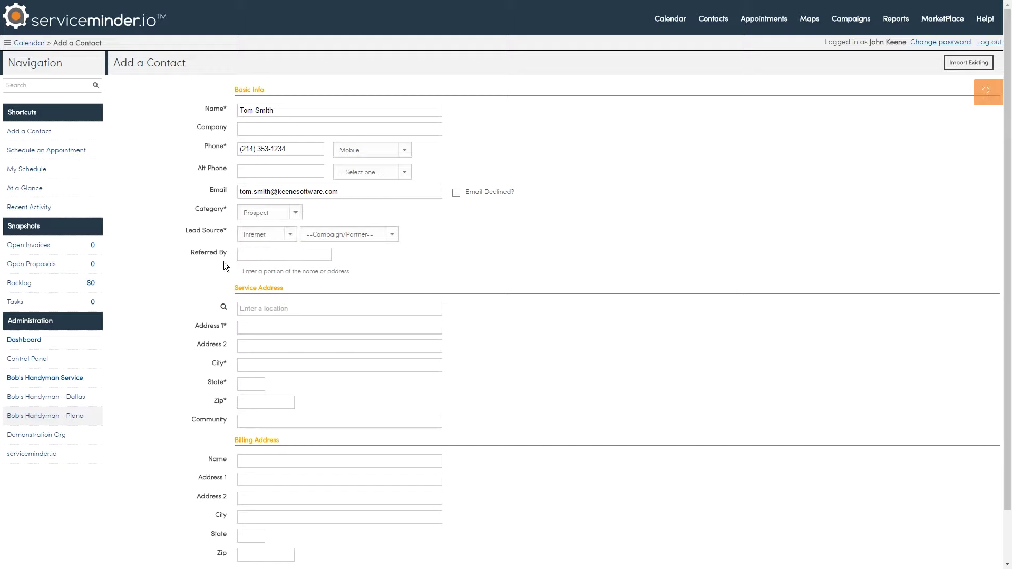
Pick the service address from the Google suggestions and add the contact
click(259, 308)
text(35)
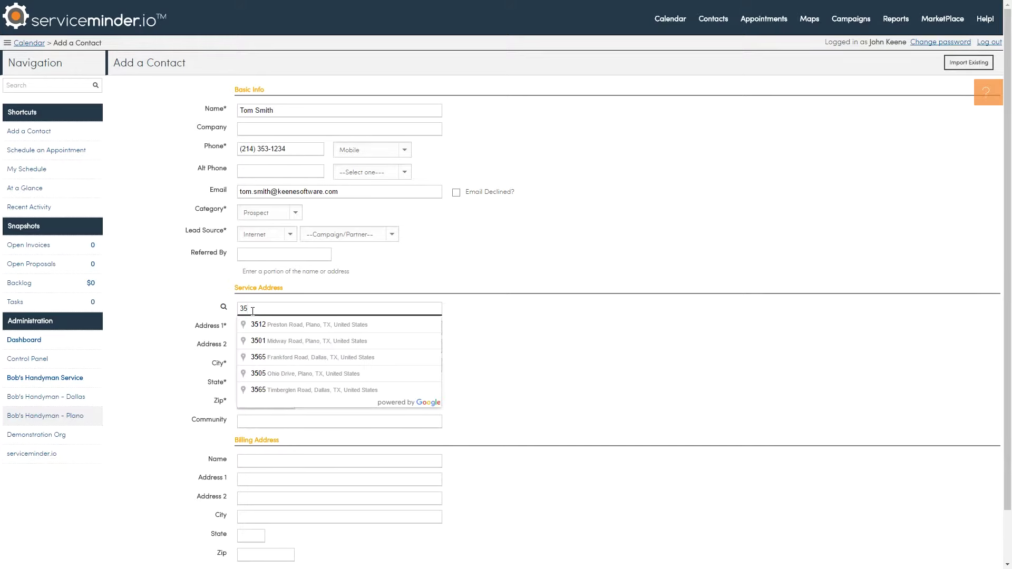
text(4)
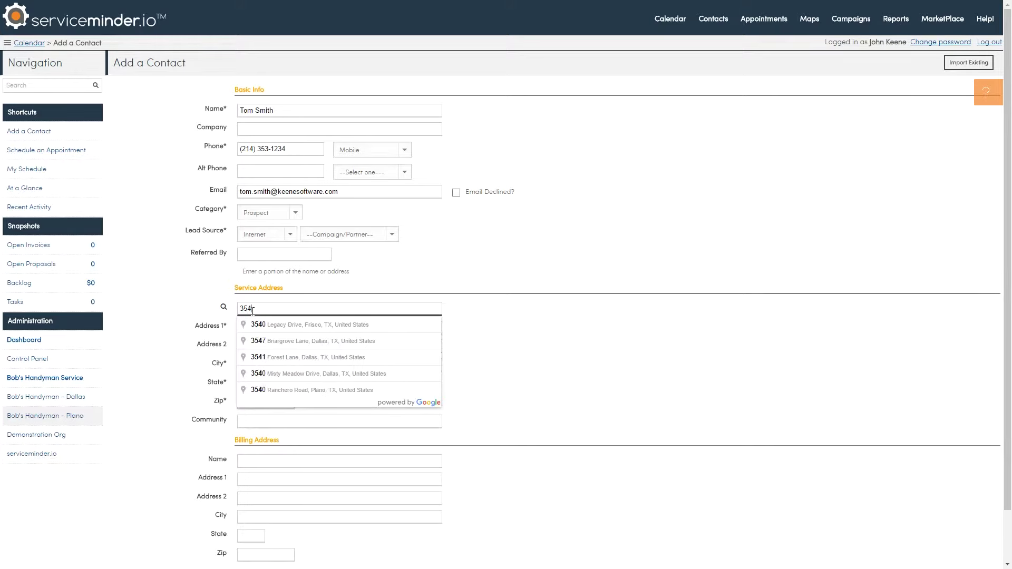
text(2)
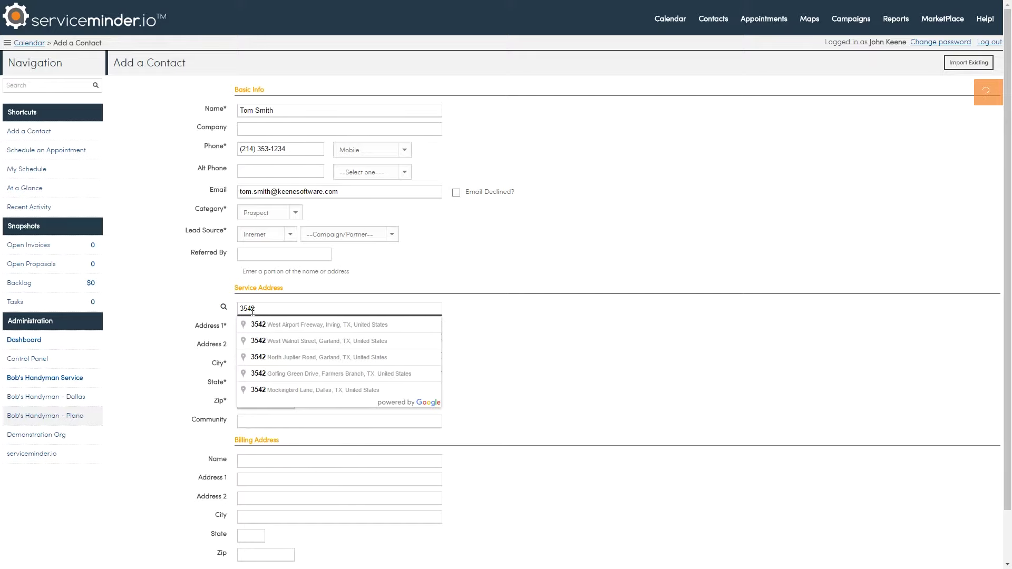
click(306, 390)
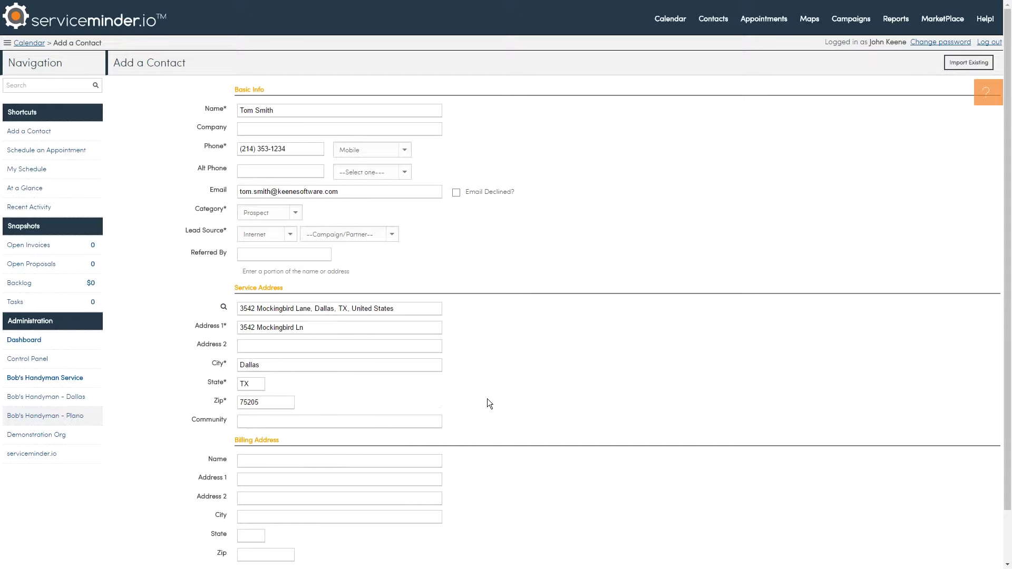
scroll(499, 394, down, 2)
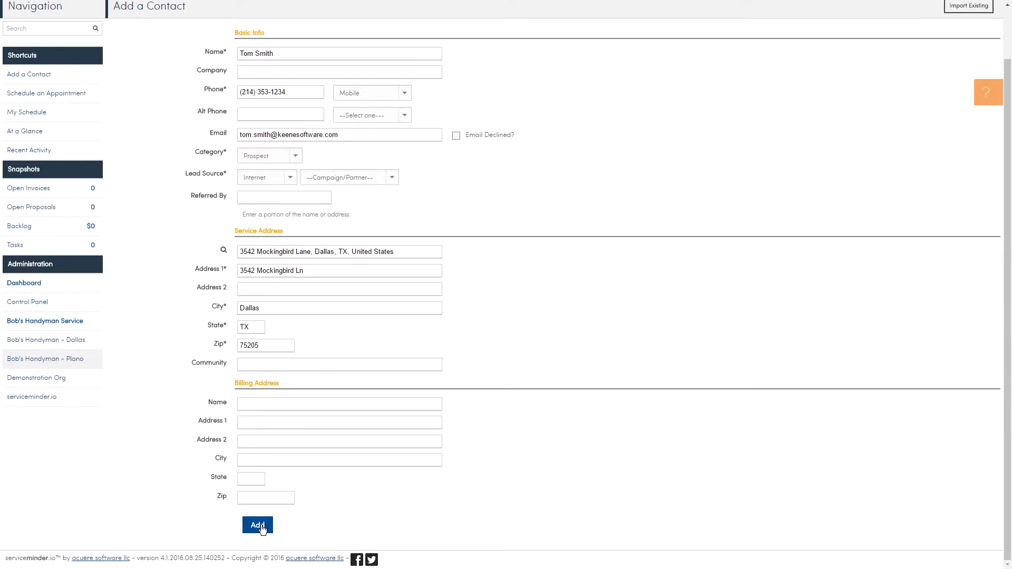
click(261, 527)
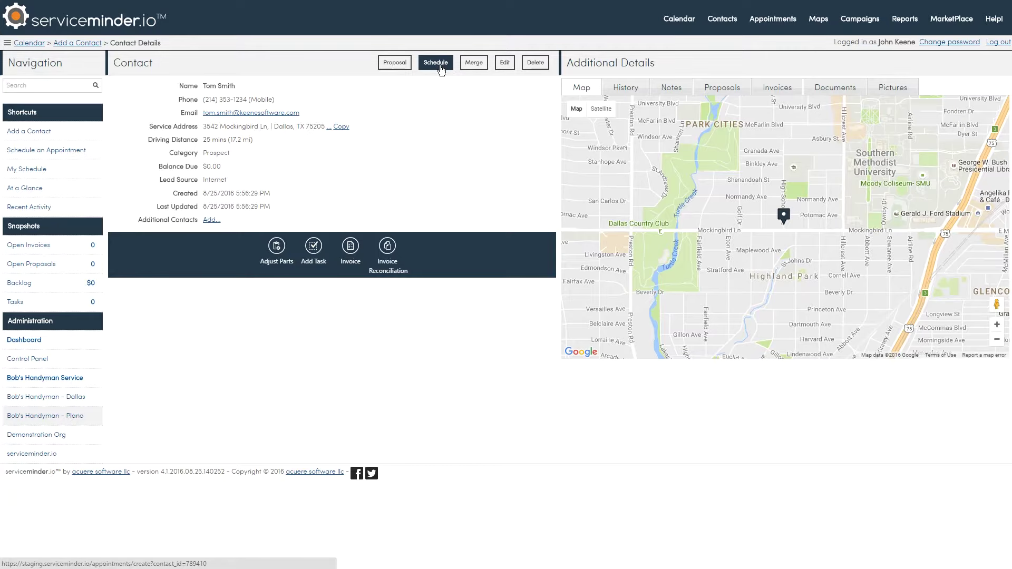
Schedule an appointment for this contact with Handyman Services as the service
click(441, 71)
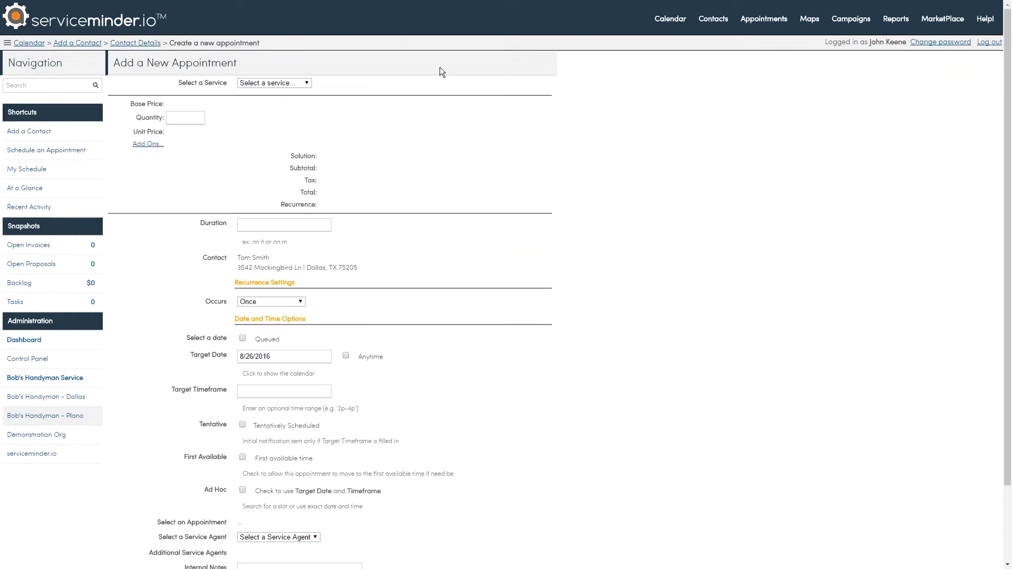
click(292, 89)
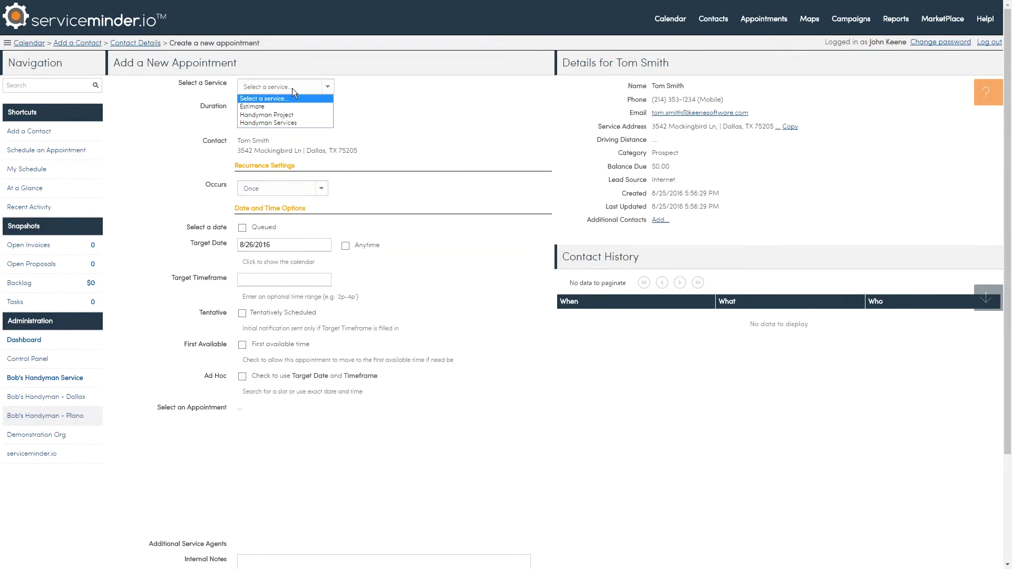
click(292, 122)
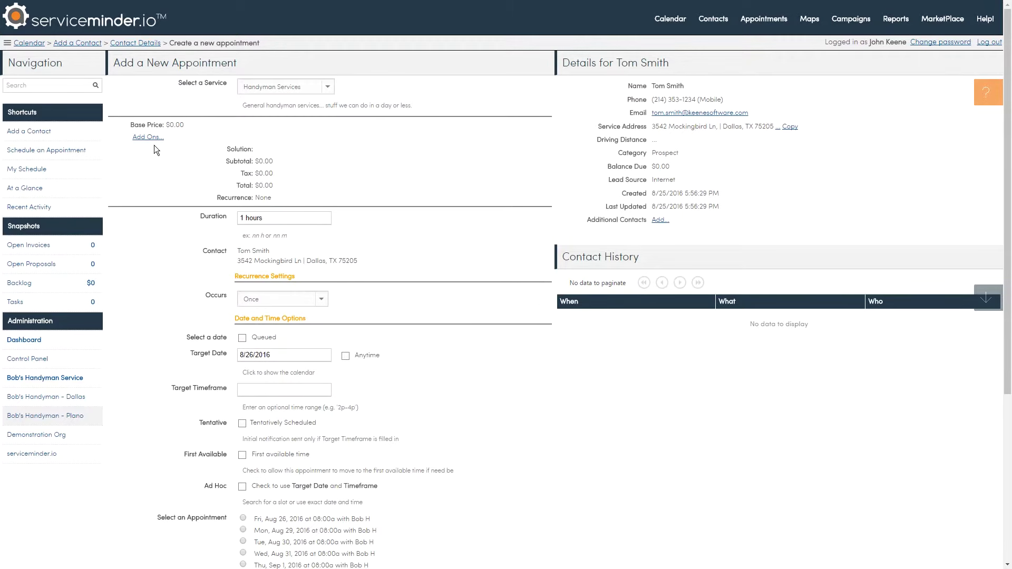
Add a Drywall add-on item priced at $250
click(145, 140)
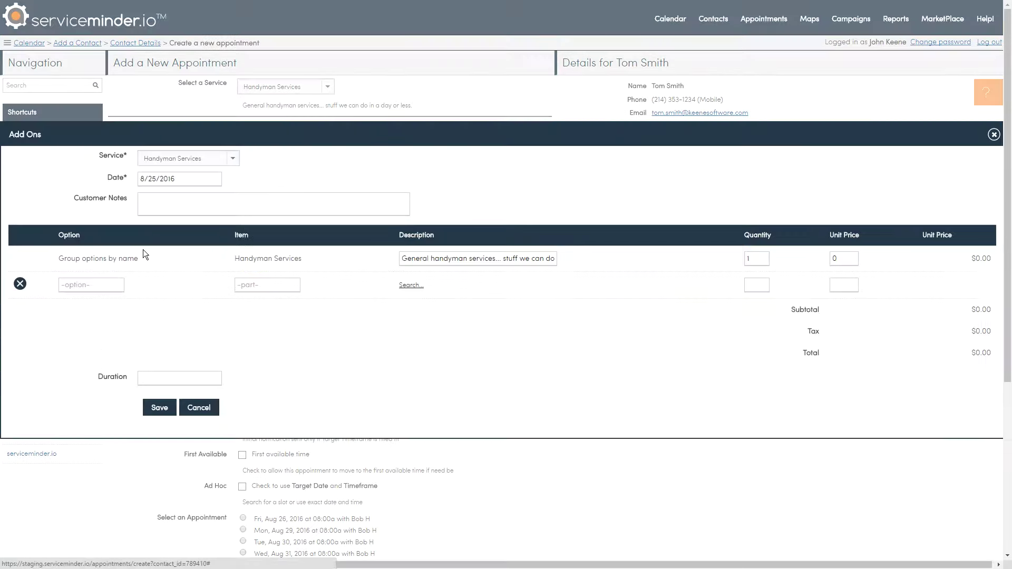
click(255, 285)
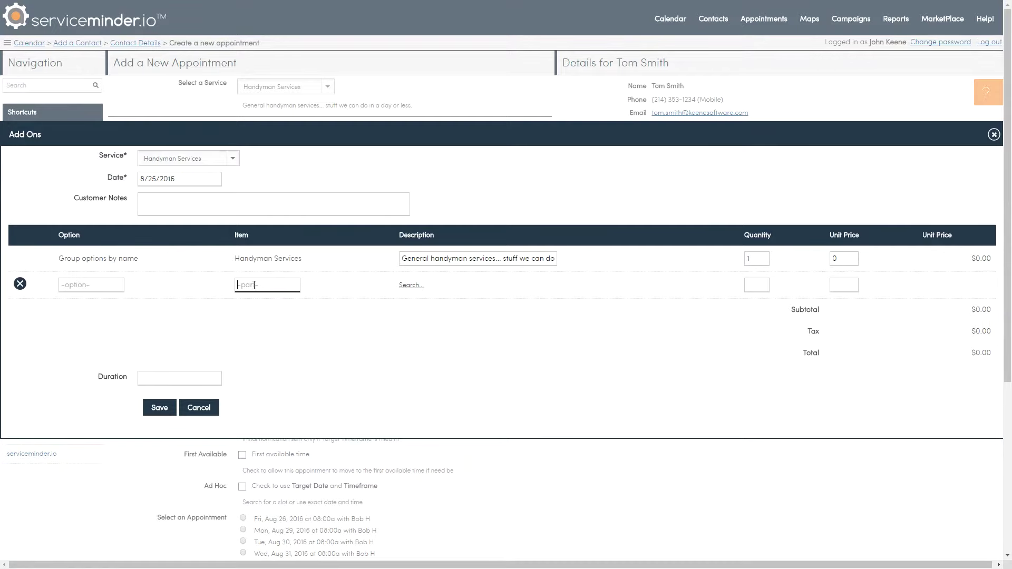
text(Drywall)
key(Return)
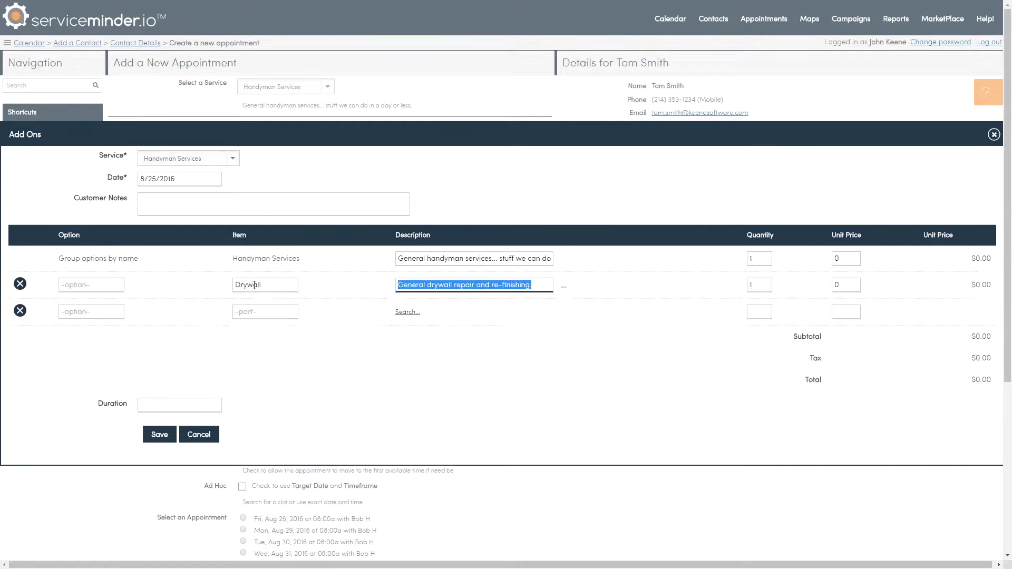
key(Tab)
key(Tab)
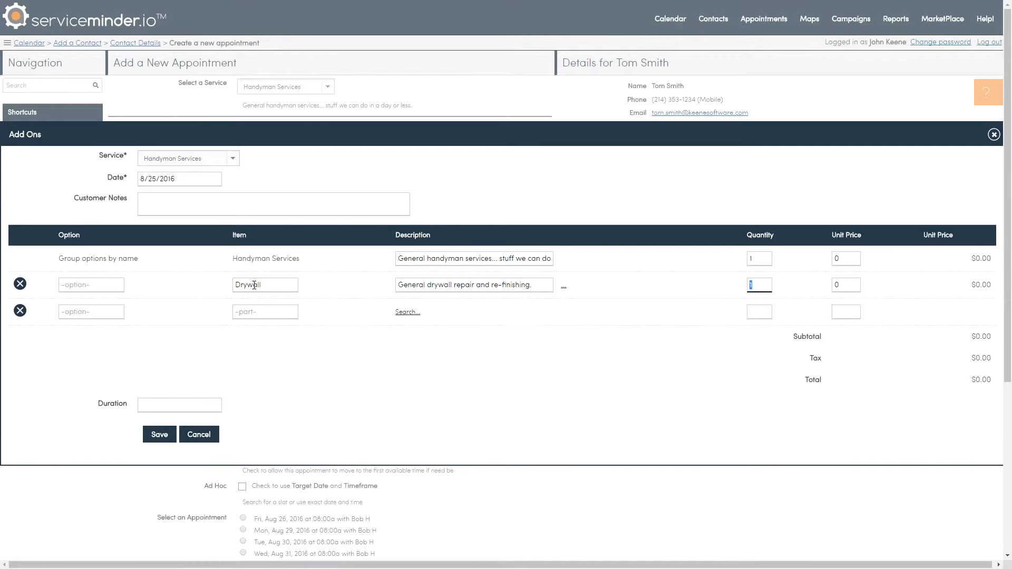
key(Tab)
text(259)
key(BackSpace)
text(0)
key(Tab)
Add Carpentry at $125 and Painting at $395 as further add-on items
click(254, 312)
text(carp)
key(Down)
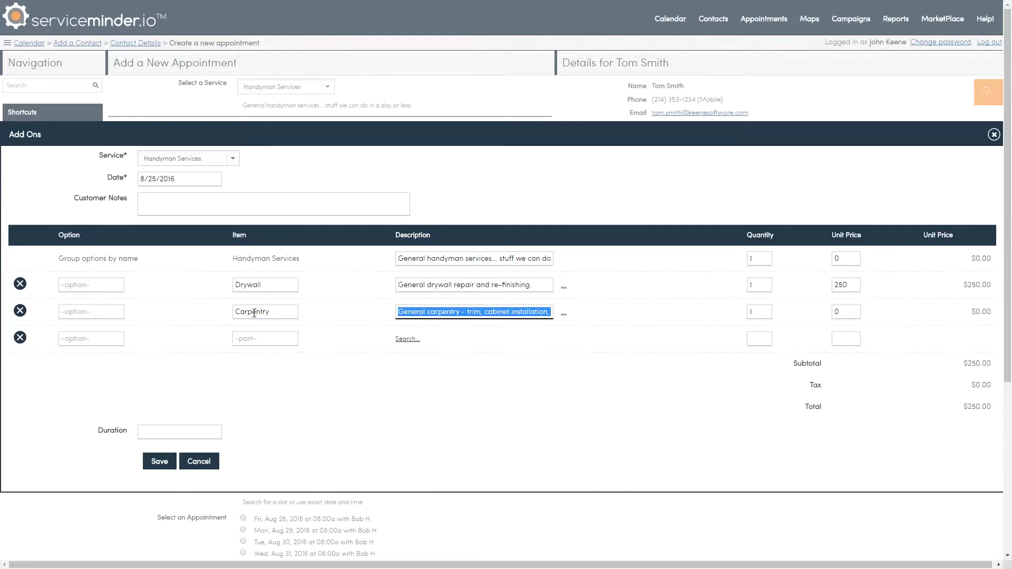
key(Tab)
key(Tab)
key(Tab)
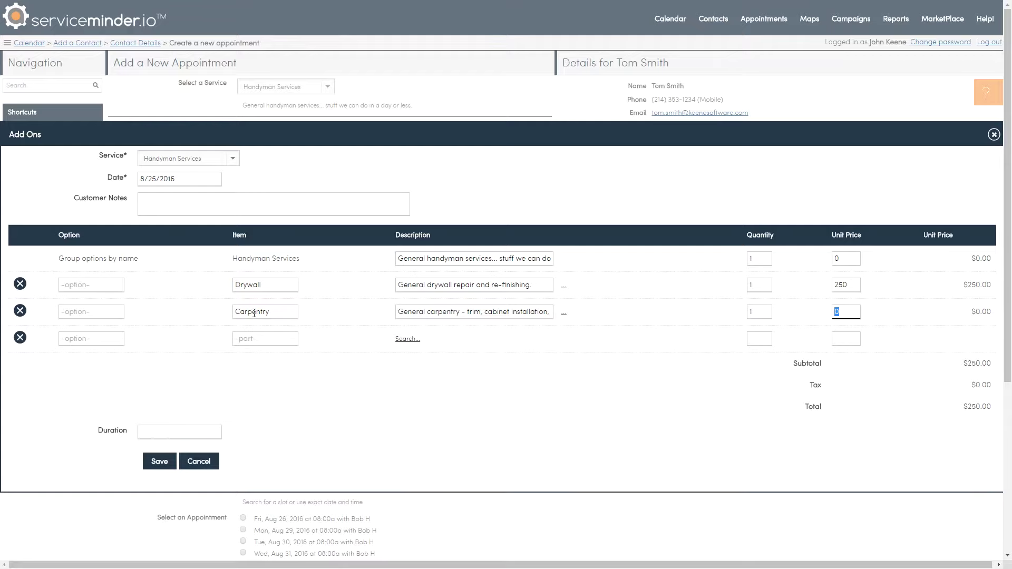
text(125)
key(Tab)
click(243, 344)
text(Painting)
key(Tab)
key(Tab)
key(Tab)
key(Tab)
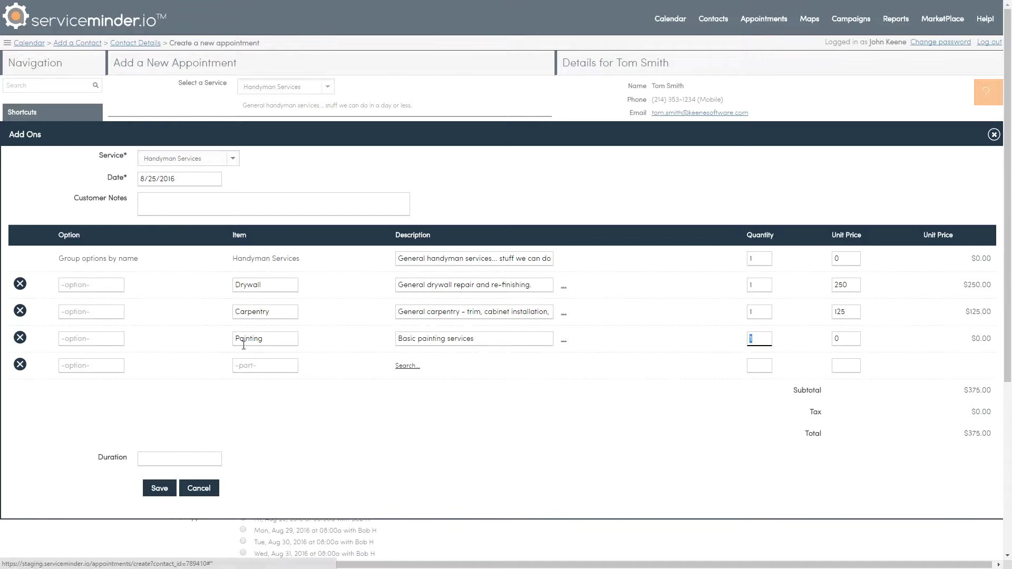
text(395)
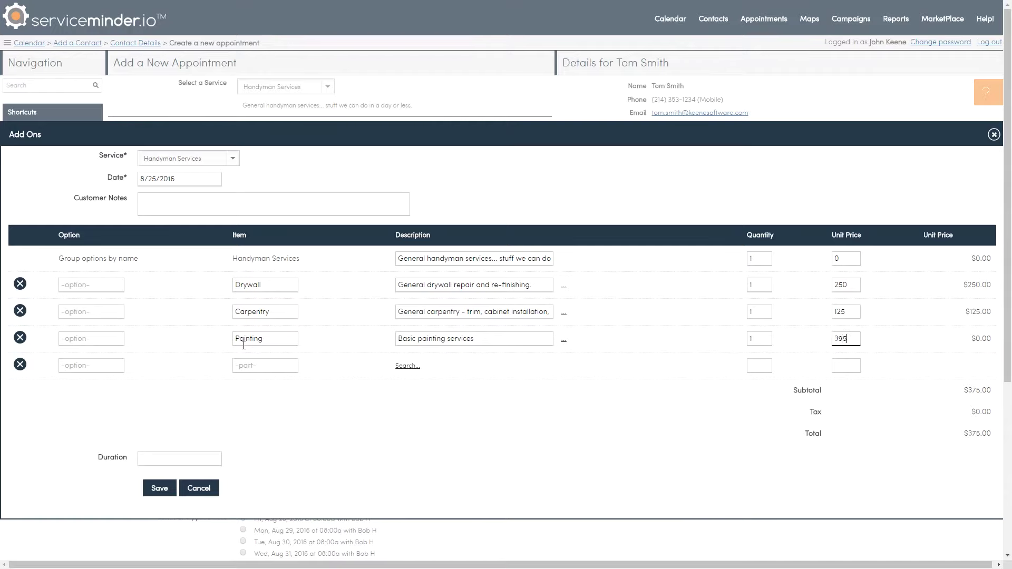
key(Tab)
Write a customer note about repairing drywall and trim in the laundry room, paint to match
click(213, 205)
text(repair dr)
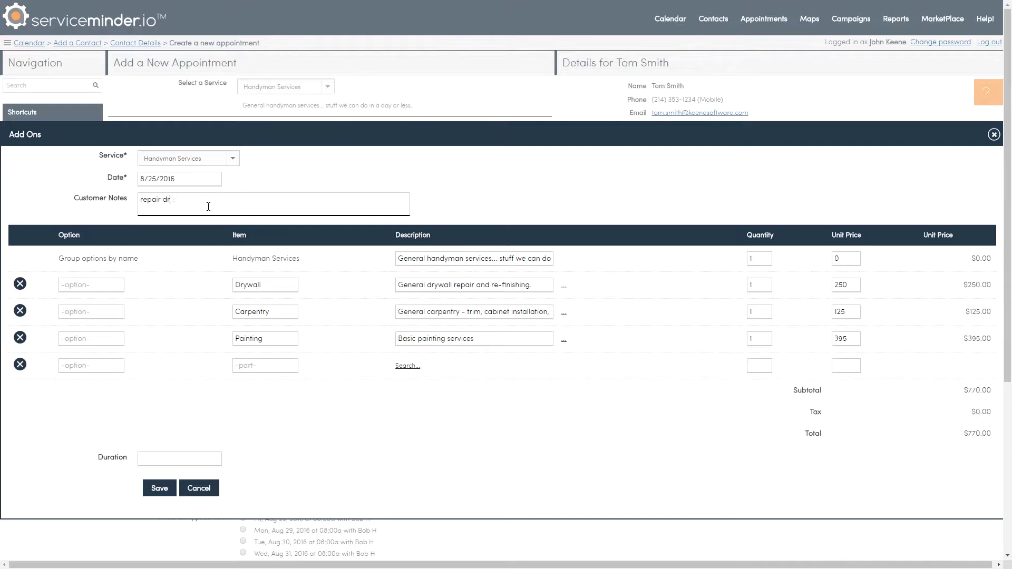
text(ywall, p)
key(BackSpace)
key(BackSpace)
key(BackSpace)
text(and trim in laundry room.)
text(paint to match.)
click(157, 489)
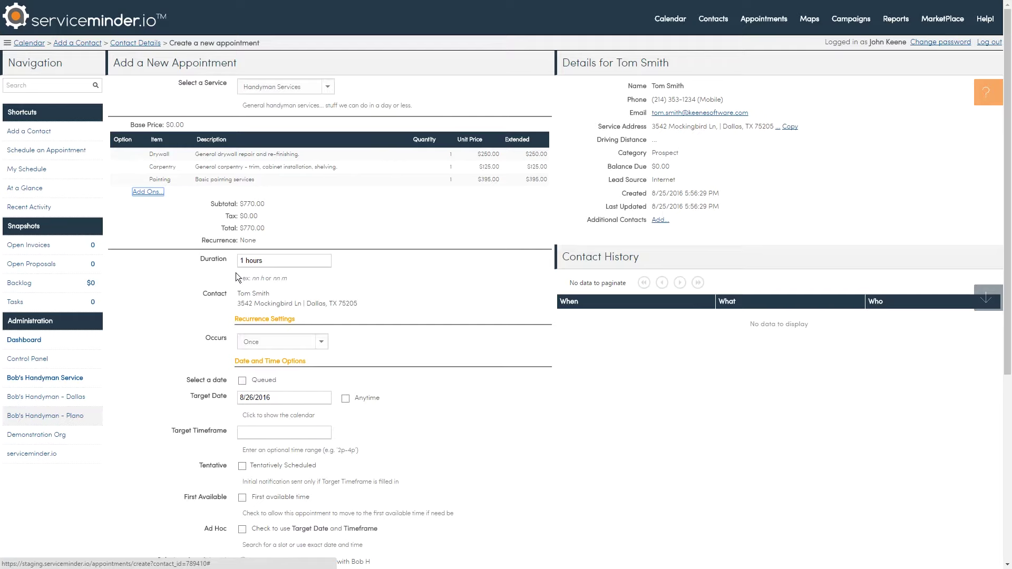
double_click(248, 261)
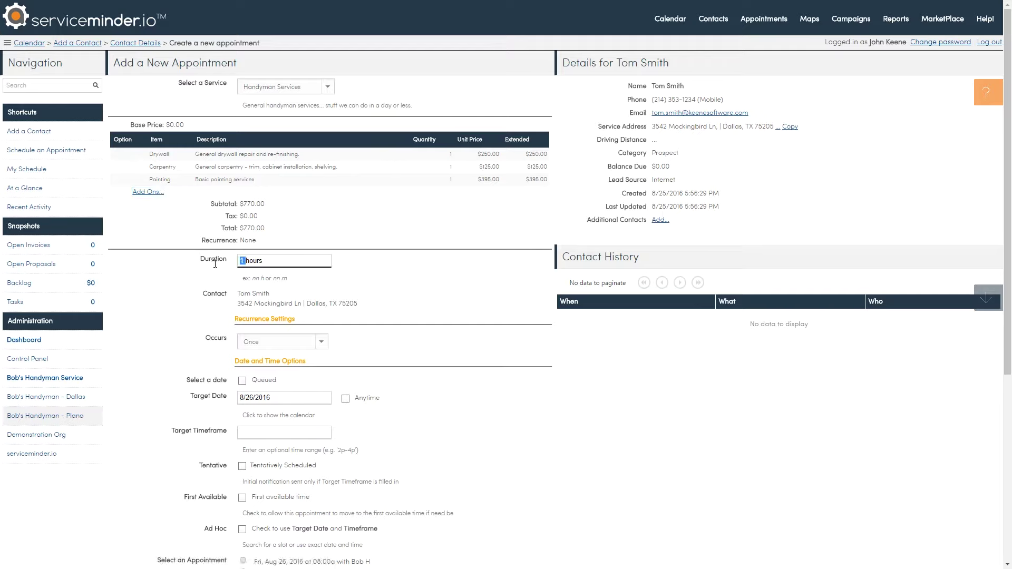
text(8)
key(Tab)
scroll(179, 322, down, 3)
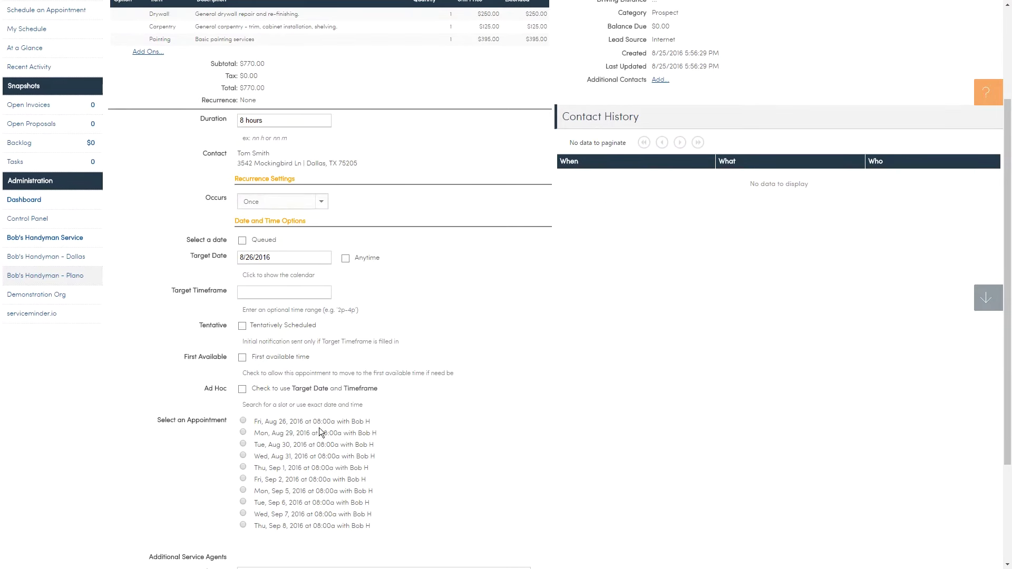
click(243, 420)
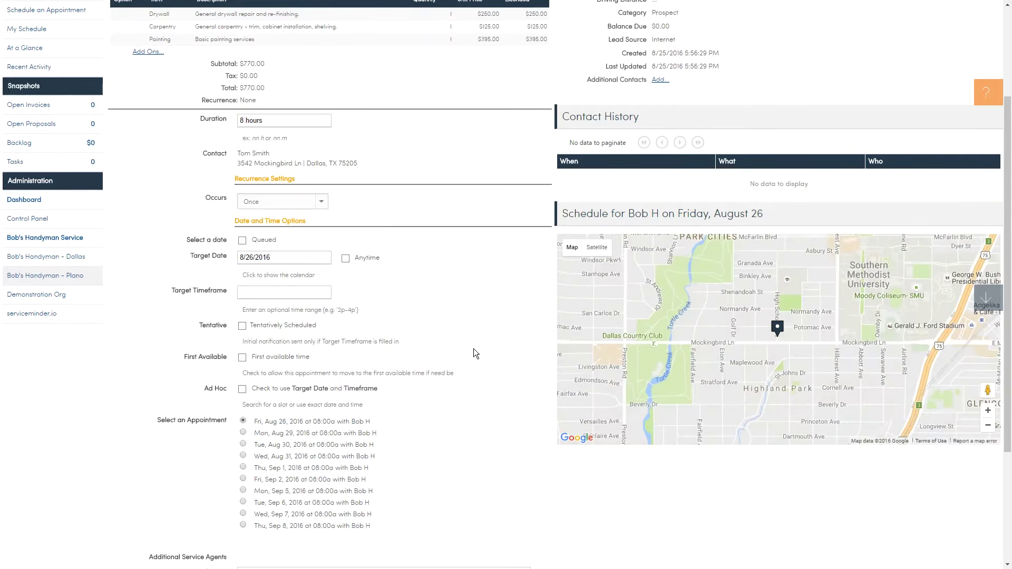
scroll(474, 349, down, 3)
scroll(473, 352, down, 1)
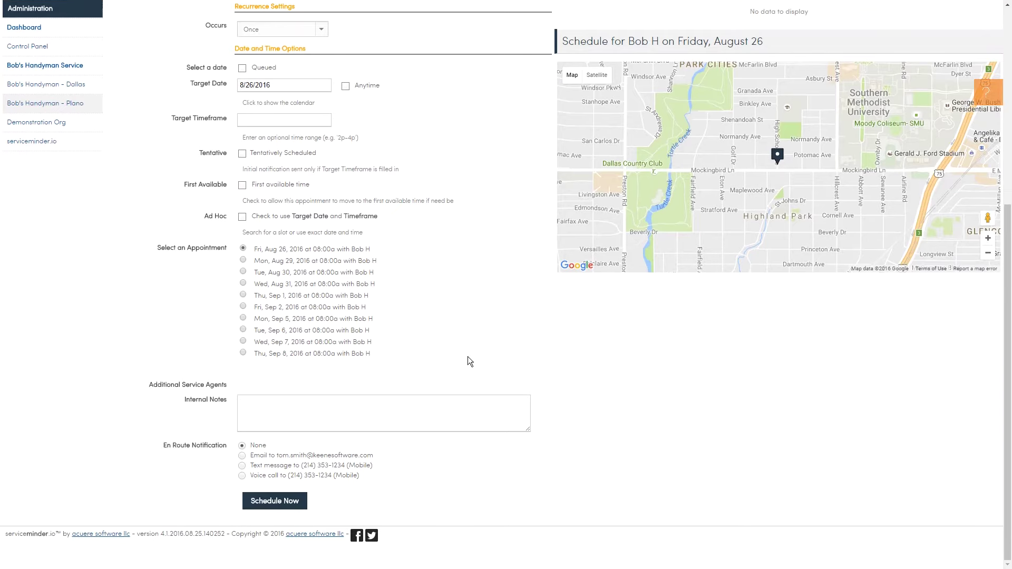
Add an internal note to bring antique white gloss and semi-gloss paint, choose email en-route notice, and book
click(319, 420)
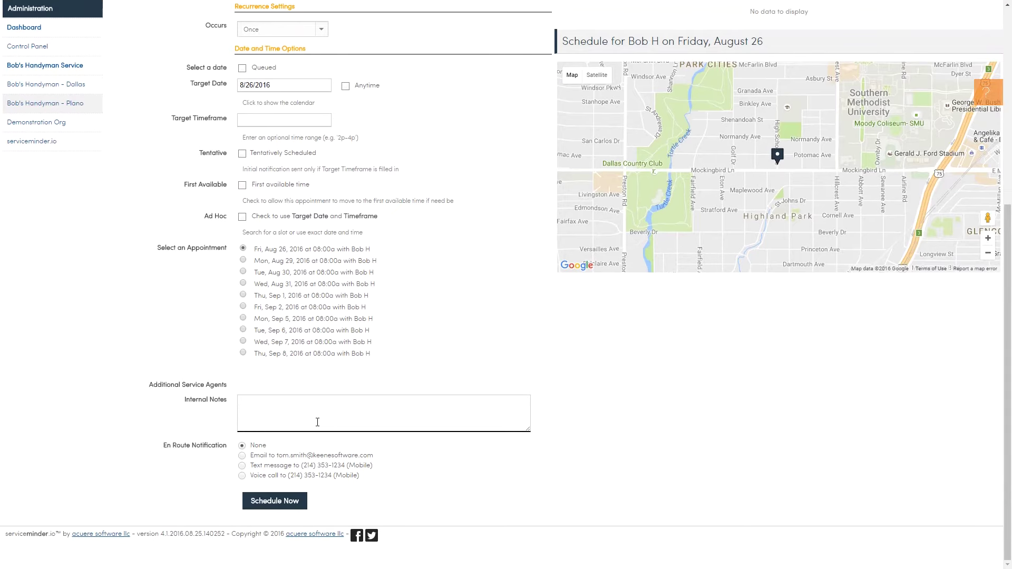
text(bring matching antique white paint - bo)
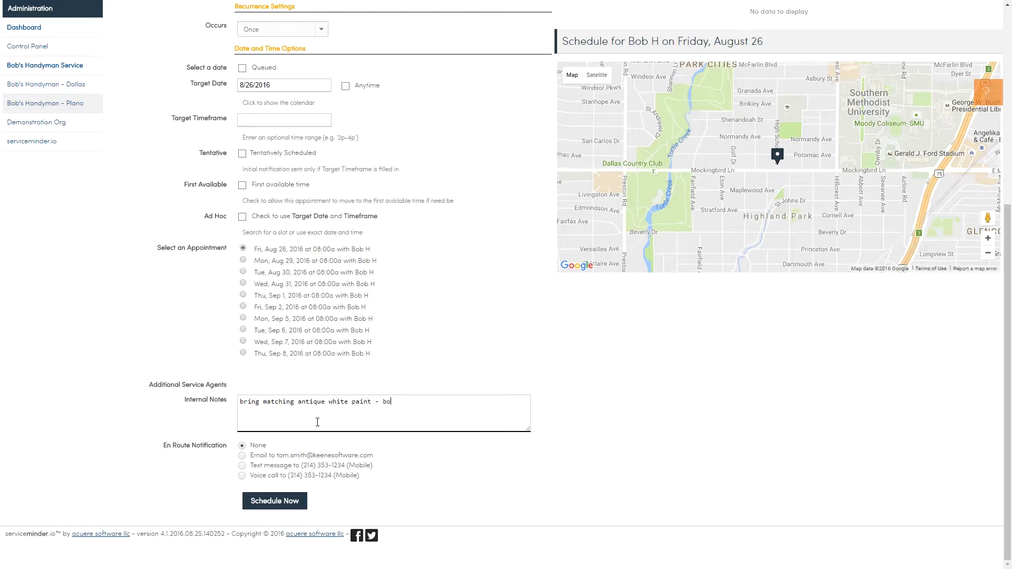
text(th gloss and semi-gloss.)
key(Return)
click(240, 456)
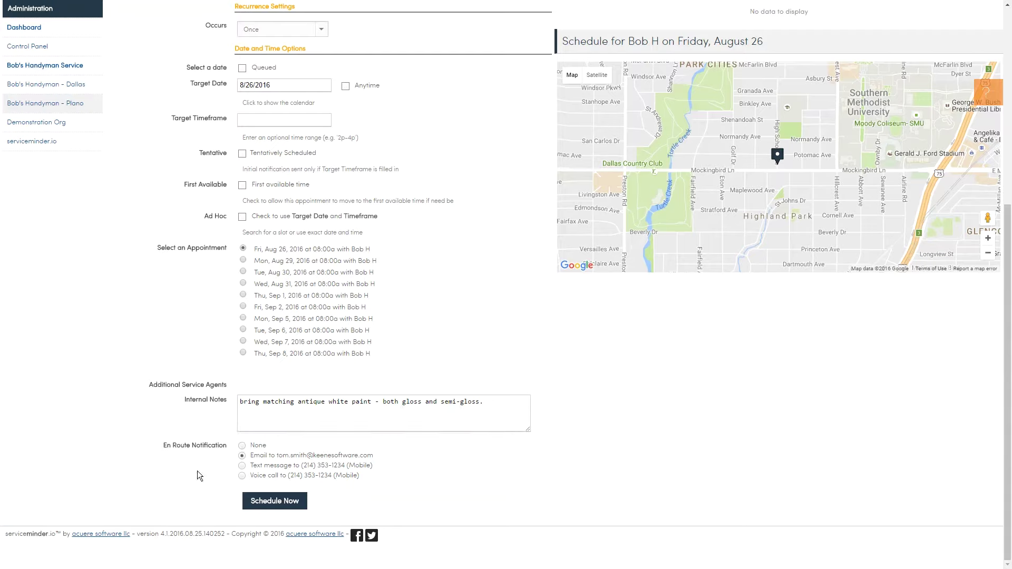
click(282, 504)
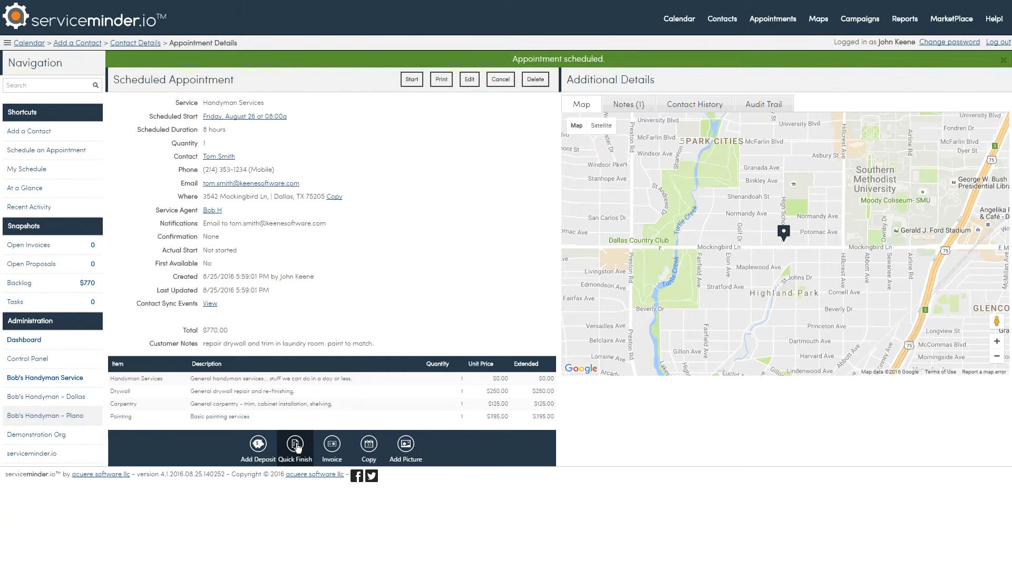
Quick Finish the job and lower the Drywall unit price to $200
click(296, 445)
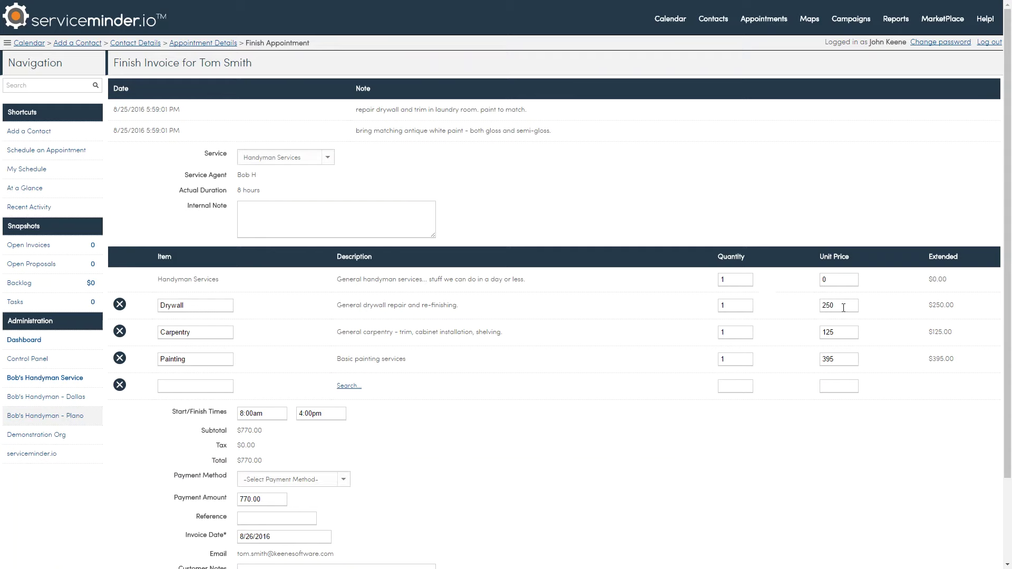
drag(841, 306, 796, 306)
text(200)
key(Tab)
Record the payment as a Check with reference 1234
scroll(640, 387, down, 2)
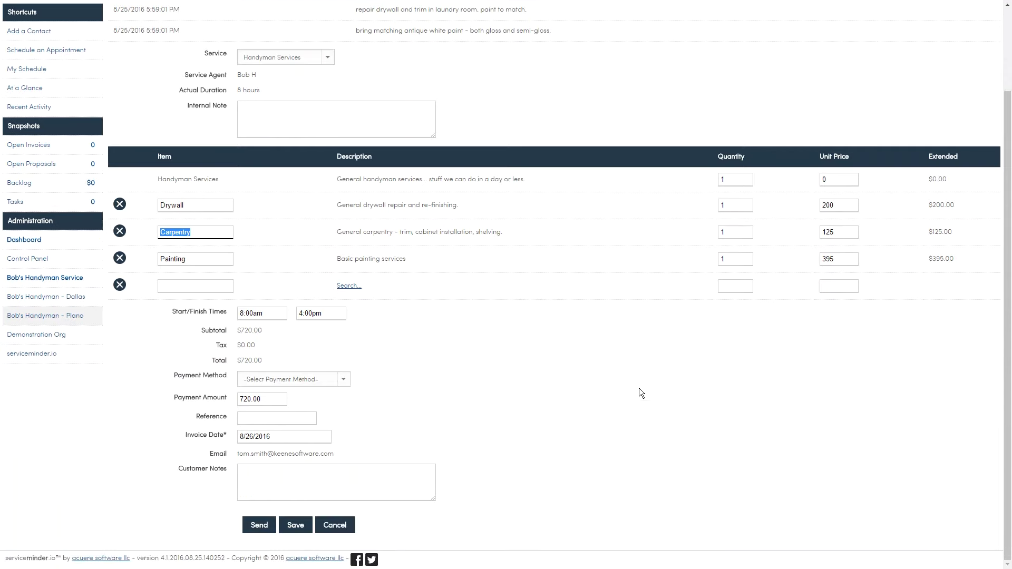
click(298, 379)
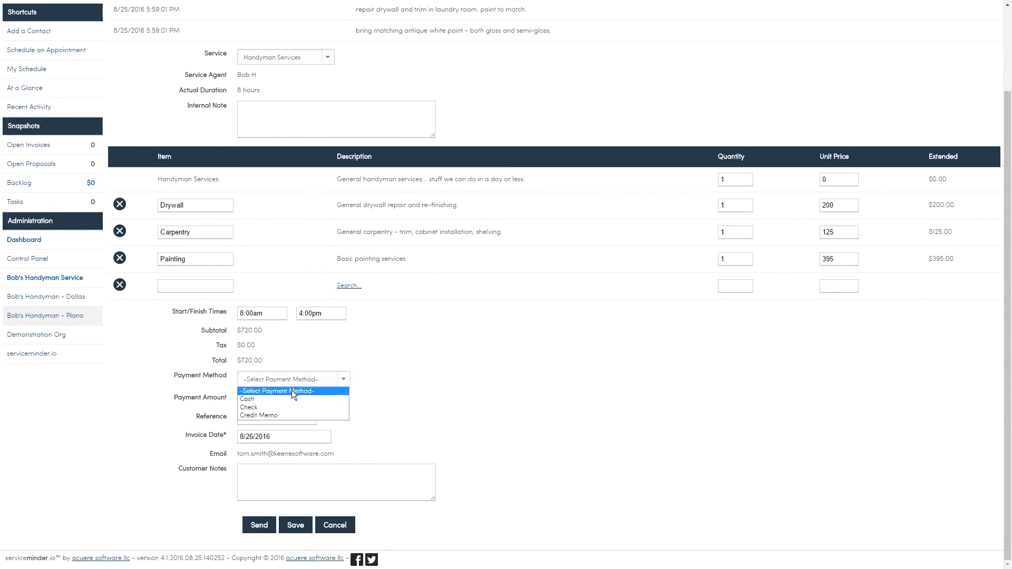
click(286, 408)
click(268, 419)
text(1234)
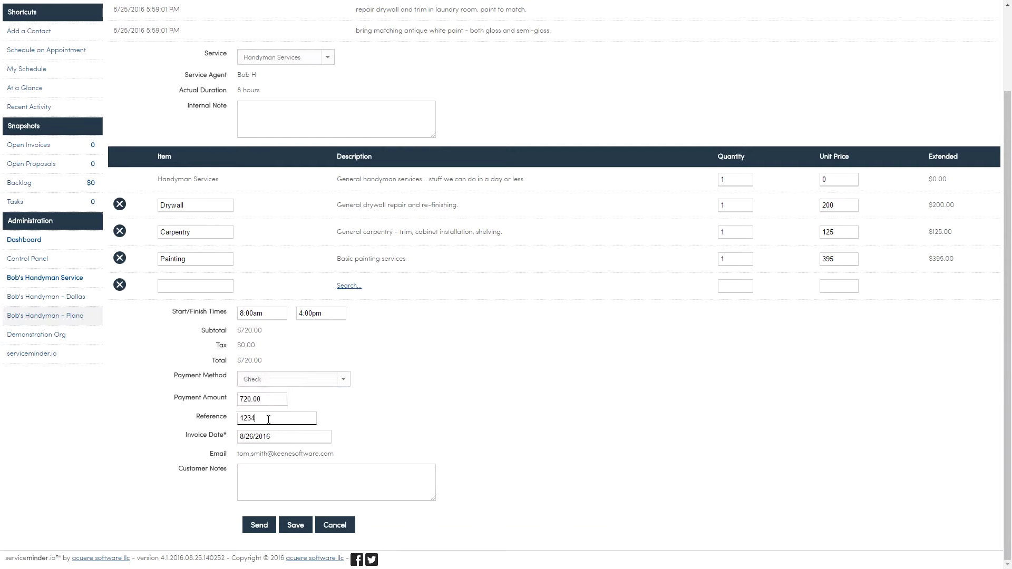
Add the customer note 'thank you for your business!' and send the invoice
click(257, 479)
text(thank you for your bsui)
key(BackSpace)
key(BackSpace)
text(iness!)
click(260, 526)
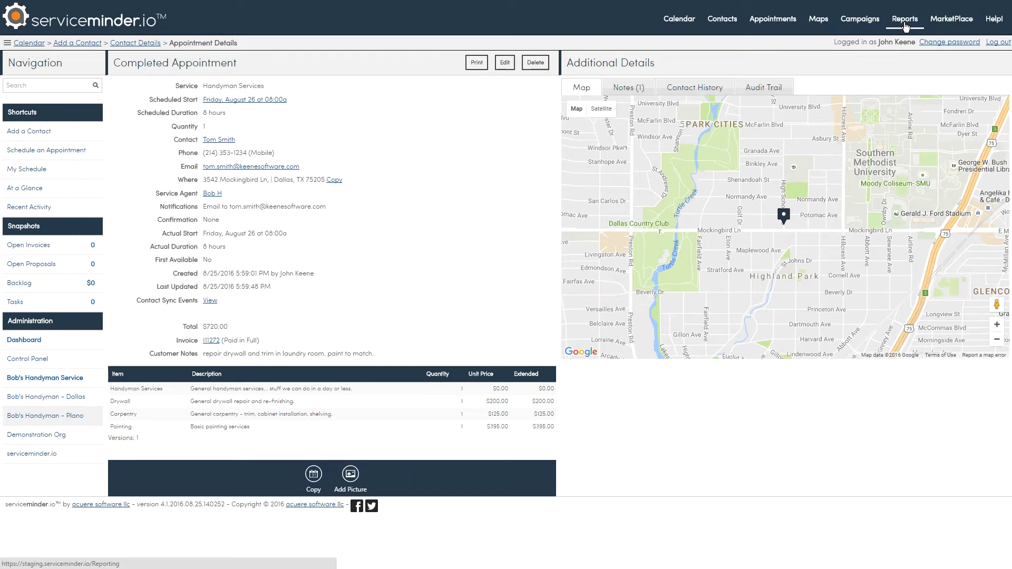
Preview the QuickBooks IIF download for new transactions only, checking its Invoices and Payments tabs
click(905, 24)
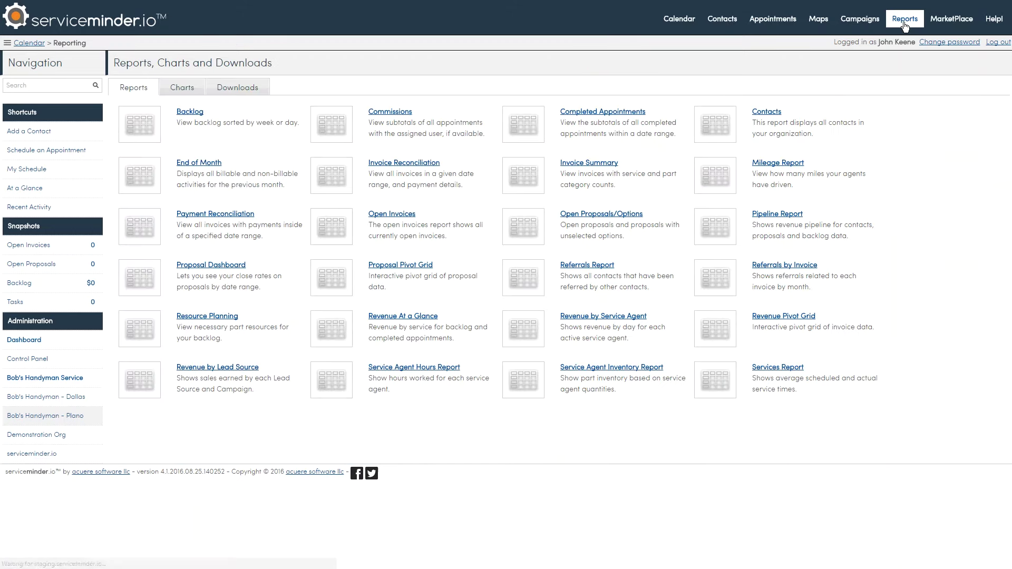
click(236, 88)
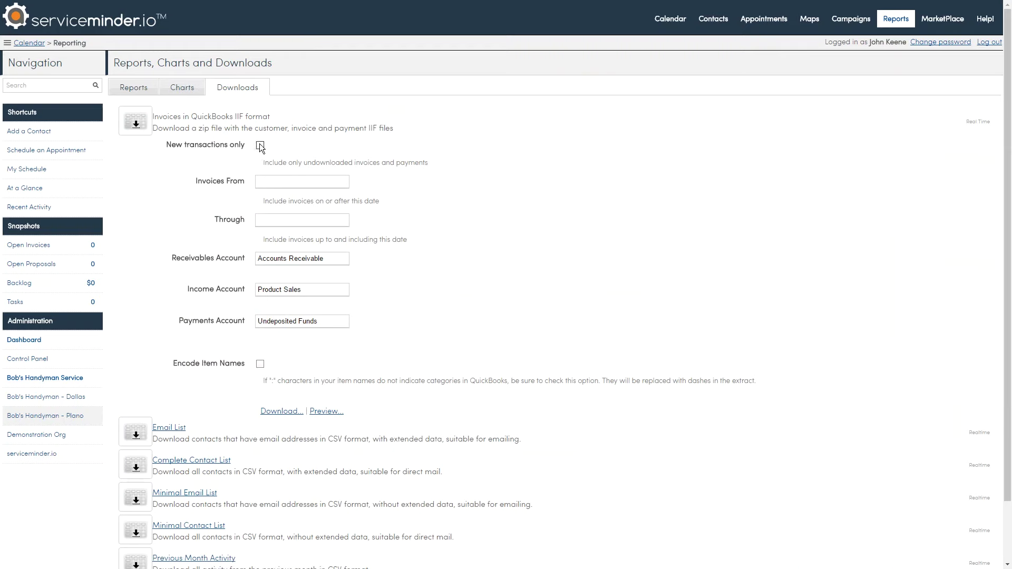
click(260, 146)
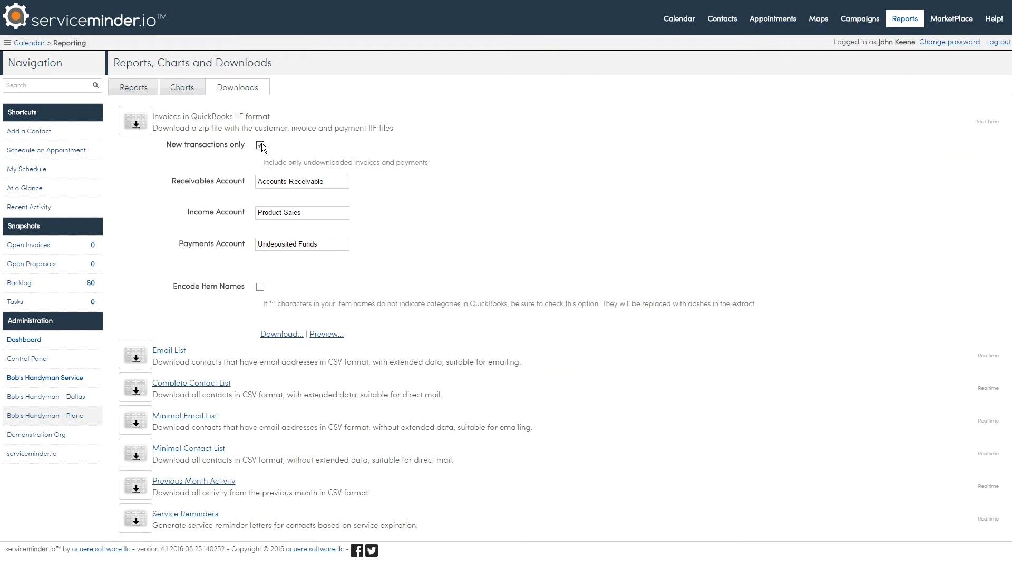
click(327, 336)
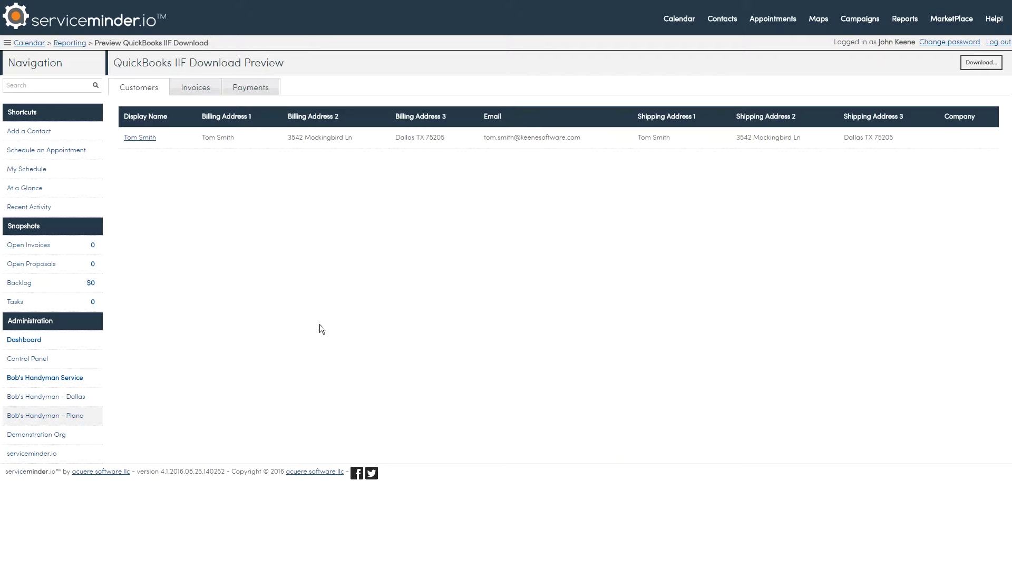
click(201, 88)
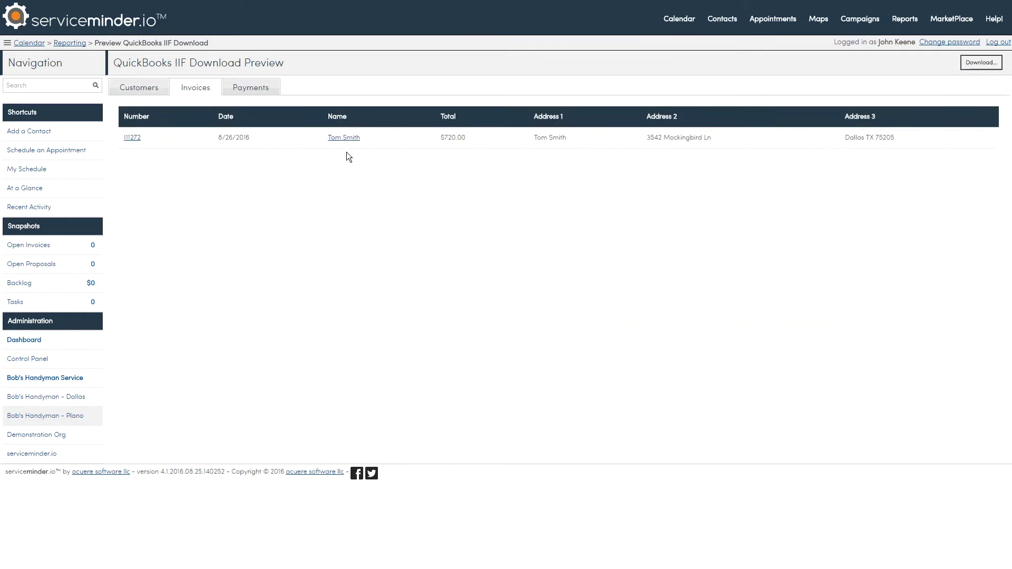
click(262, 90)
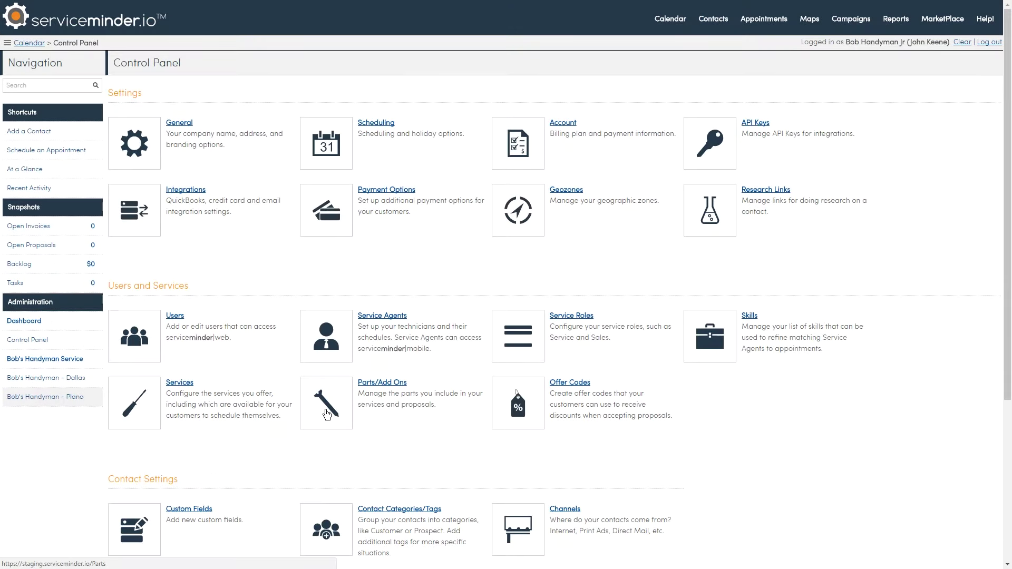
Look at the Contacts upload page and the Help 'Got a Question?' form
click(706, 24)
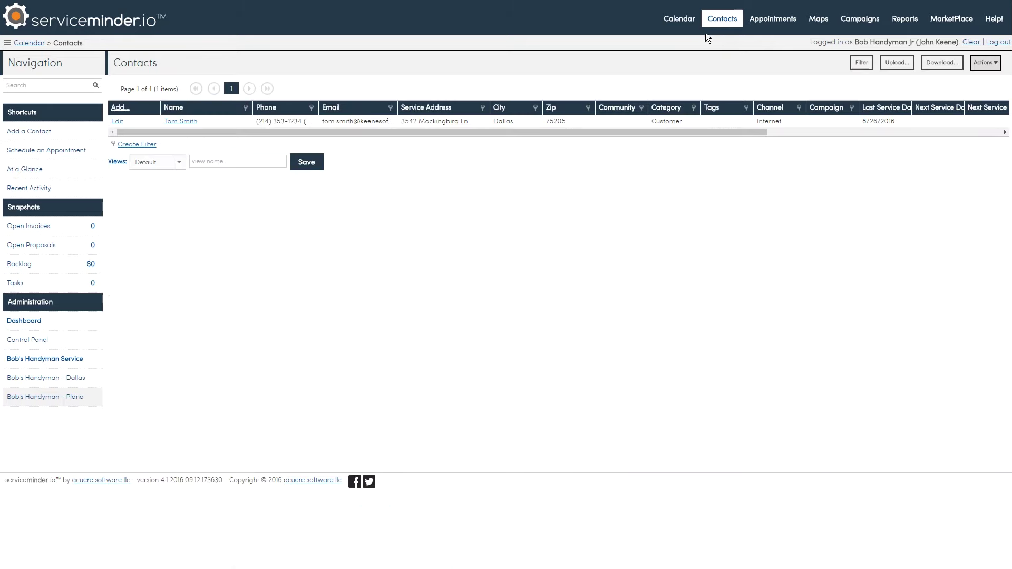
click(901, 65)
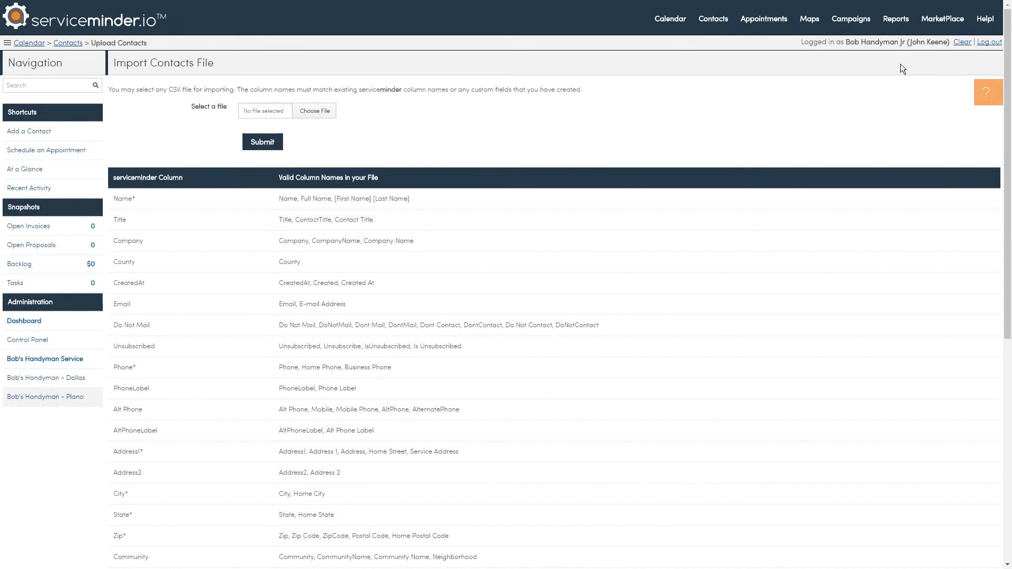
click(984, 21)
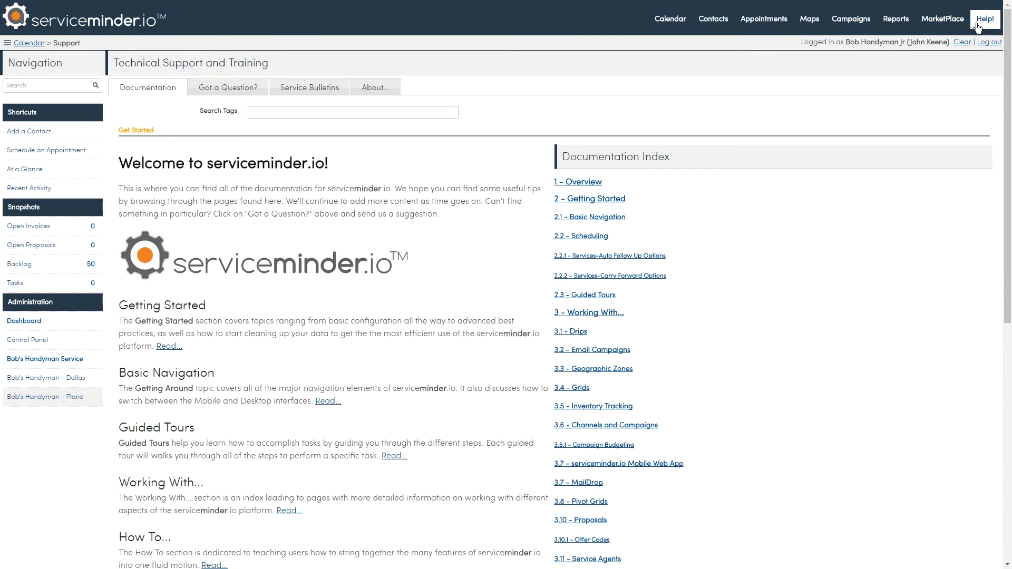
click(233, 89)
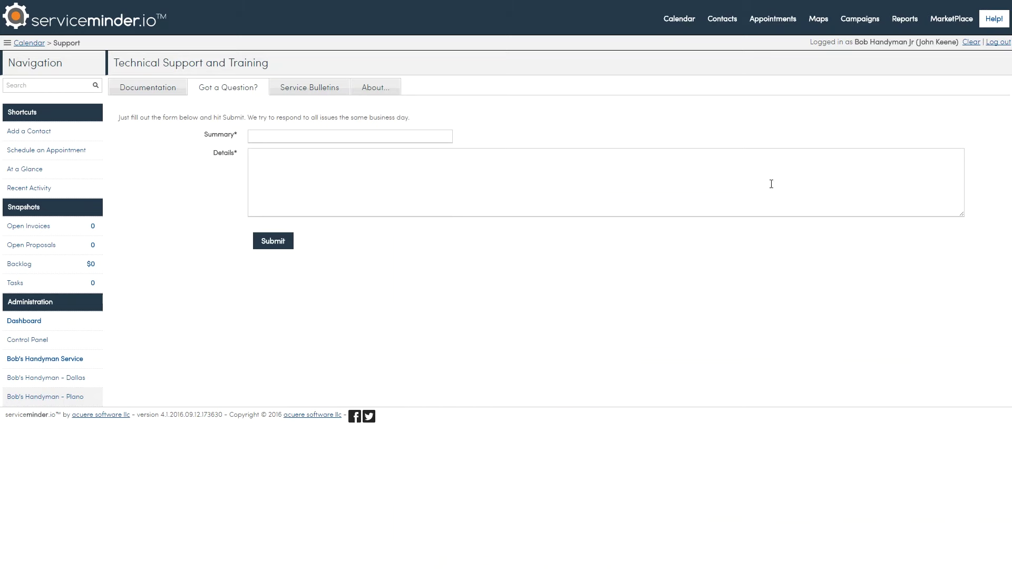
Open the MarketPlace's JumpStart Setup More Info page
click(948, 20)
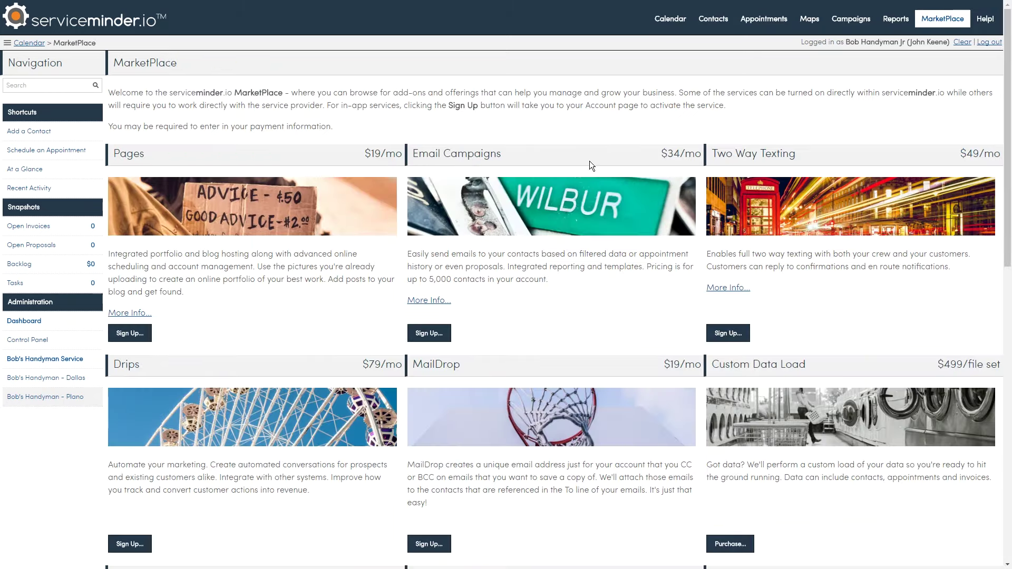
scroll(590, 165, down, 5)
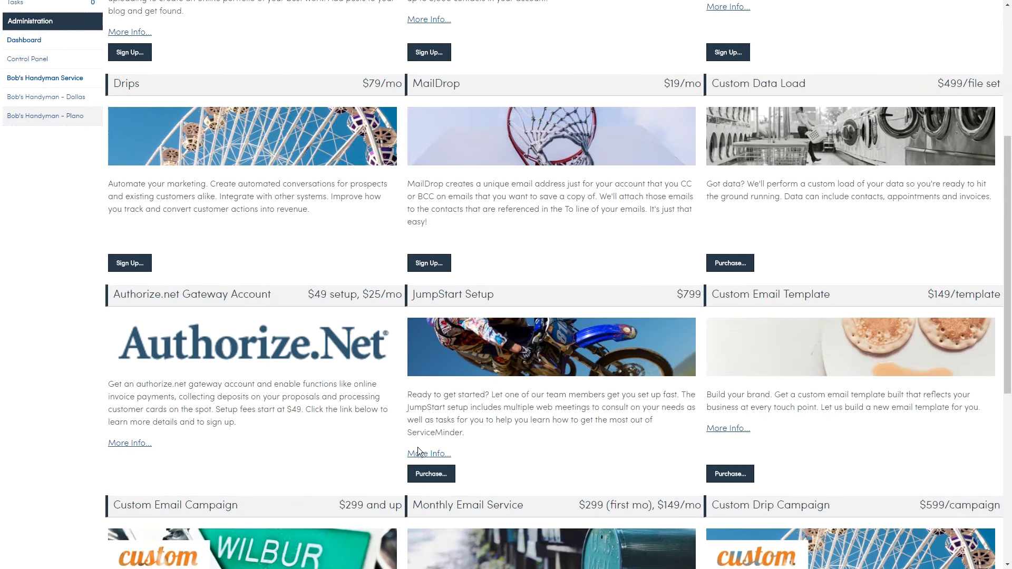
click(423, 453)
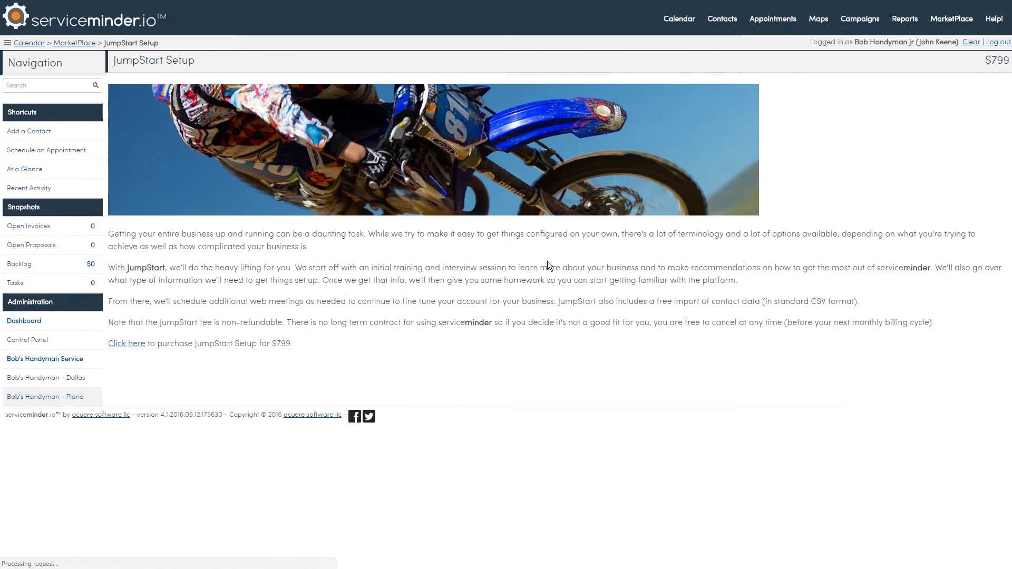